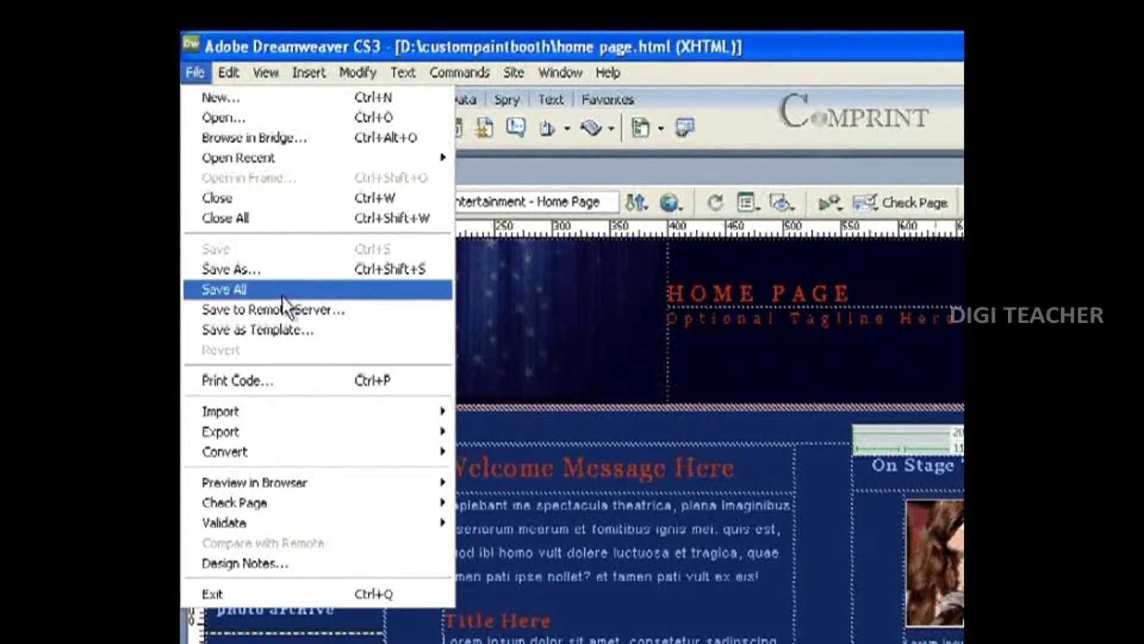
Open layout-tel.html in Dreamweaver.
{"action": "left_click", "coordinate": [264, 116]}
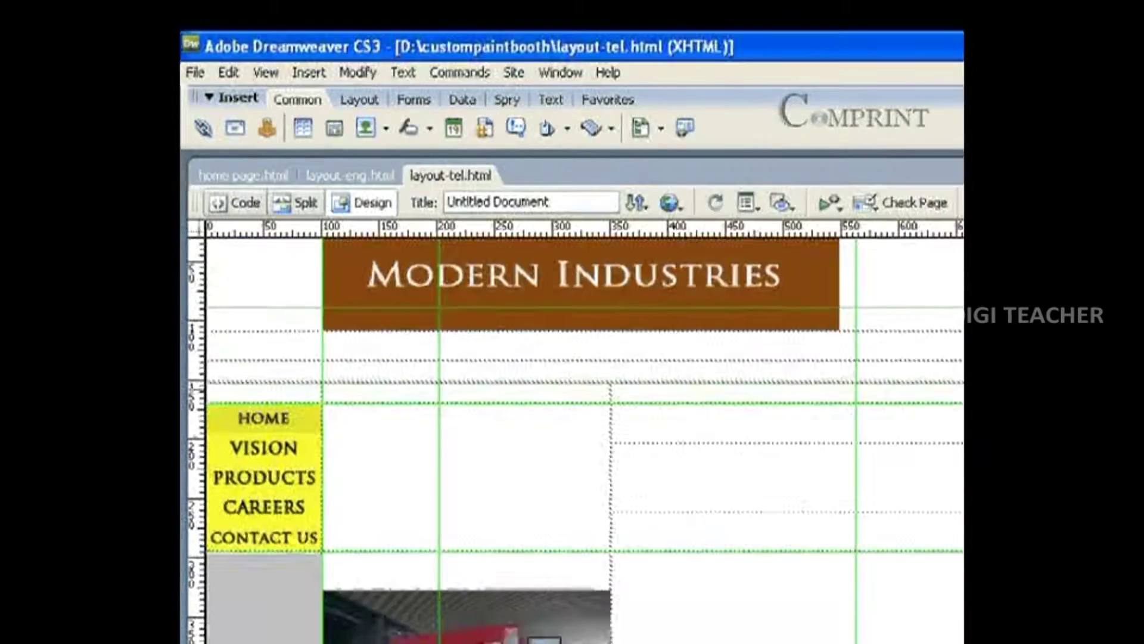
{"action": "scroll", "coordinate": [379, 400], "scroll_direction": "up", "scroll_amount": 1}
{"action": "scroll", "coordinate": [379, 399], "scroll_direction": "down", "scroll_amount": 3}
{"action": "scroll", "coordinate": [379, 399], "scroll_direction": "up", "scroll_amount": 2}
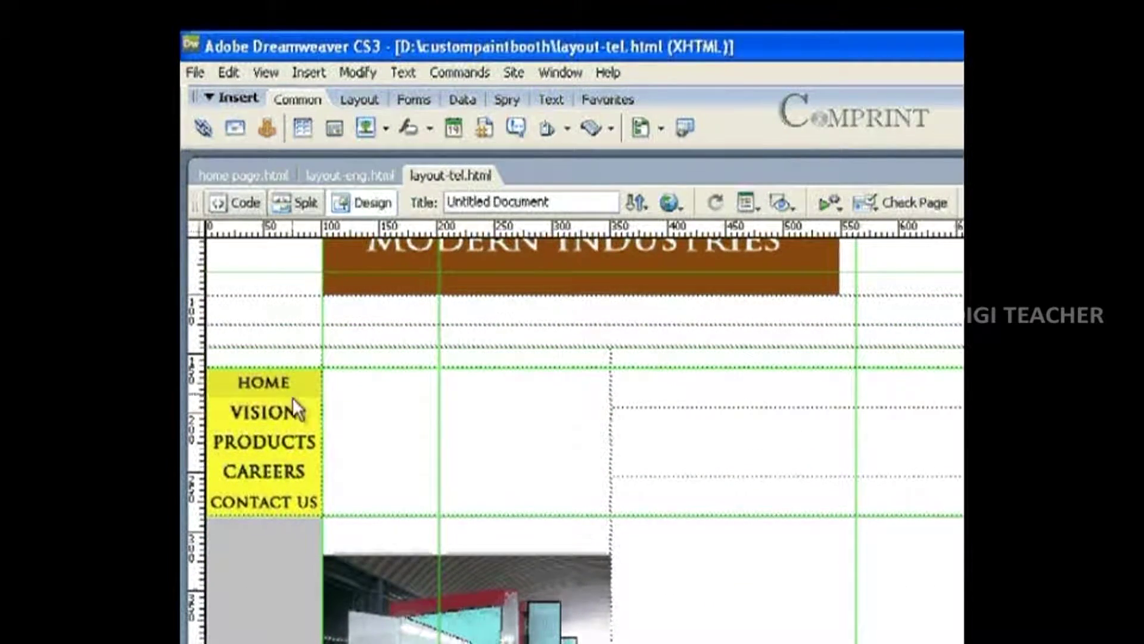
Select the HOME navigation image to view its javascript:; link and _top target.
{"action": "left_click", "coordinate": [298, 379]}
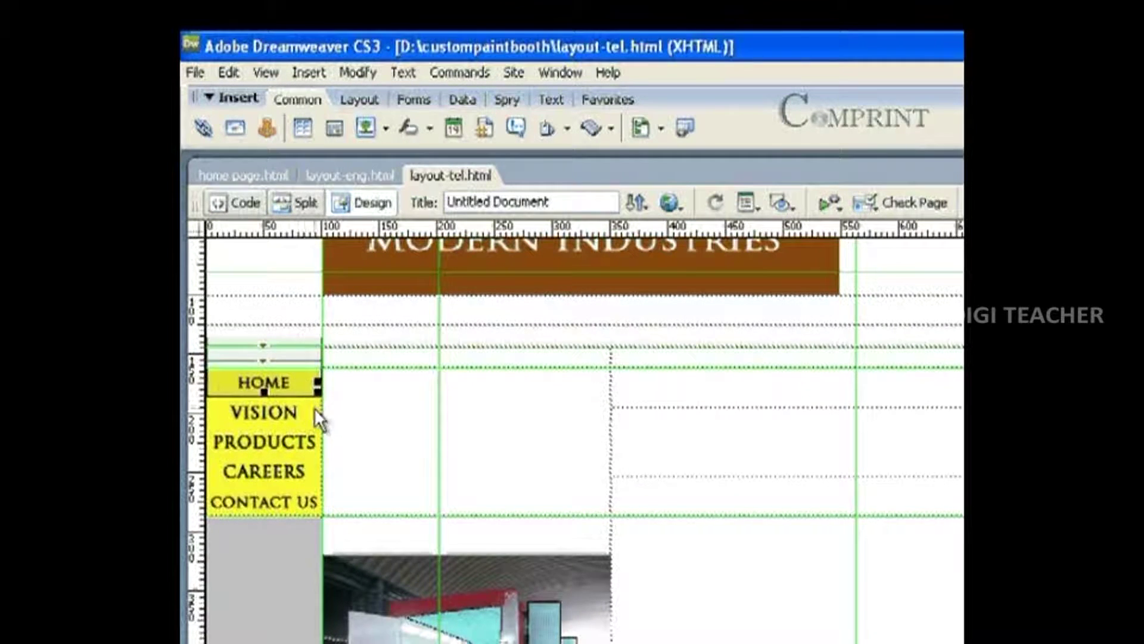
{"action": "left_click", "coordinate": [370, 400]}
{"action": "left_click", "coordinate": [284, 376]}
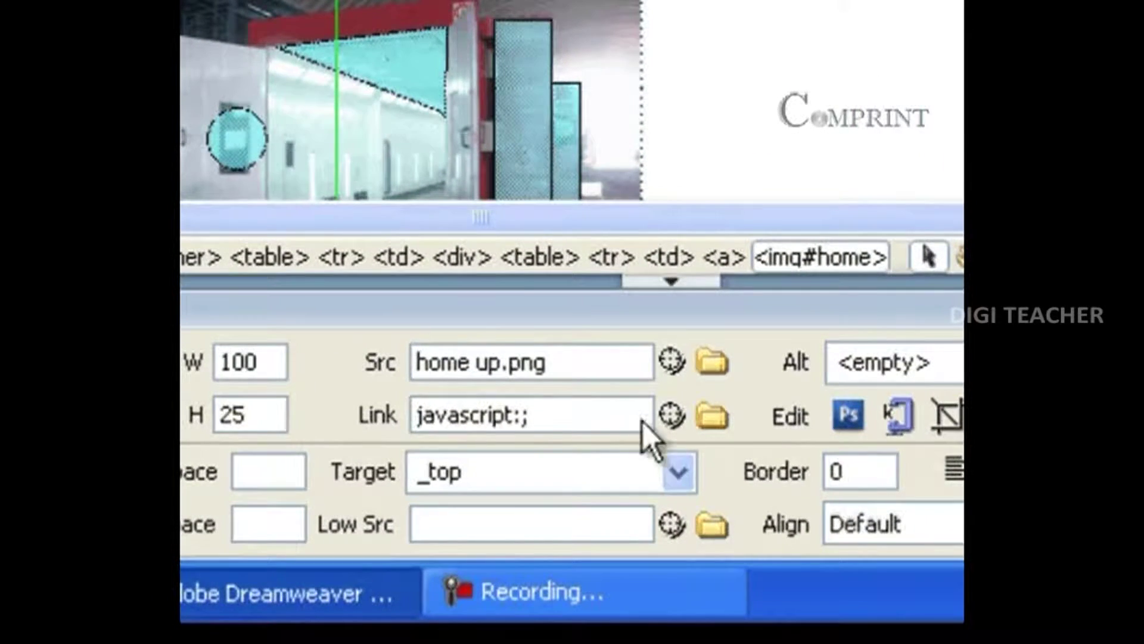
Replace the HOME image's javascript:; link with home page.html from the Select File dialog.
{"action": "left_click", "coordinate": [715, 420]}
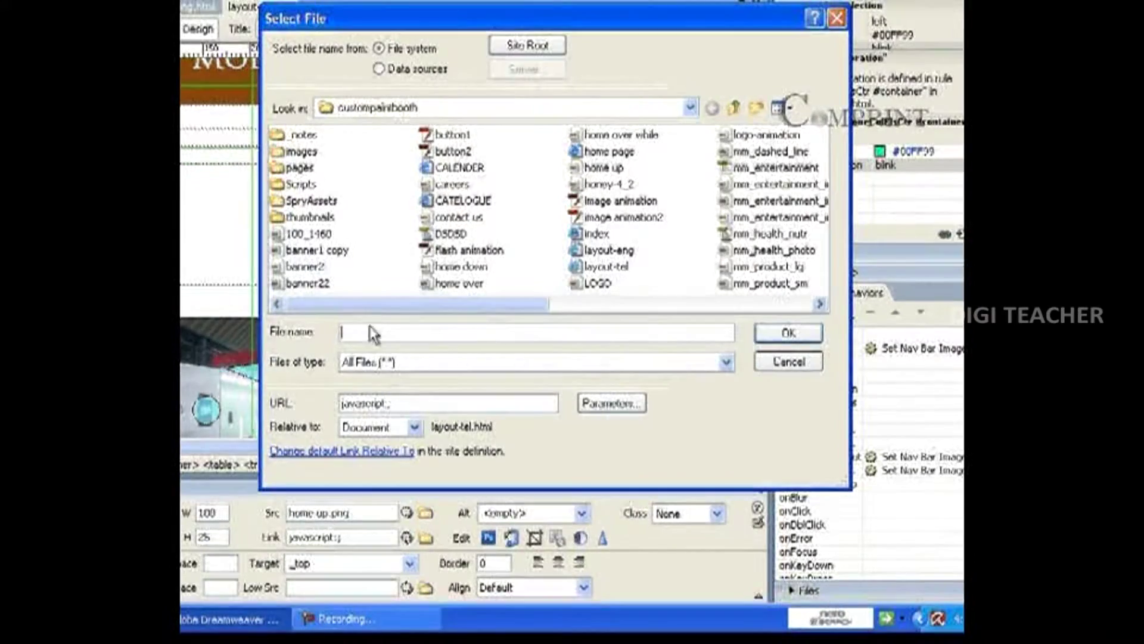
{"action": "mouse_move", "coordinate": [370, 307]}
{"action": "left_mouse_down"}
{"action": "mouse_move", "coordinate": [434, 307]}
{"action": "mouse_move", "coordinate": [382, 302]}
{"action": "left_mouse_up"}
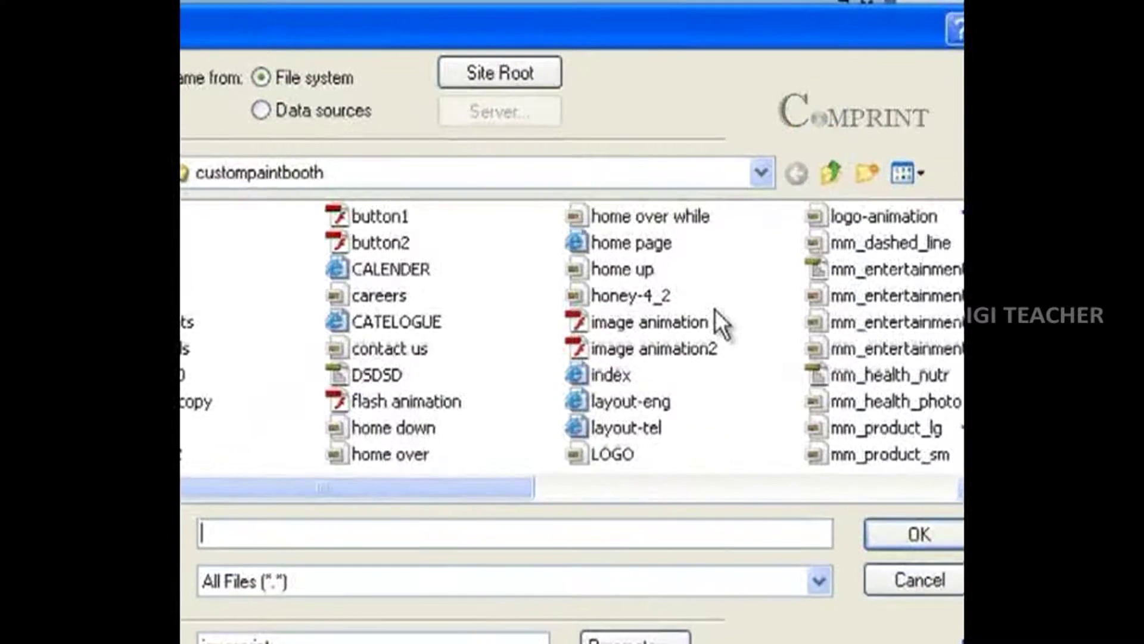
{"action": "left_click", "coordinate": [636, 242]}
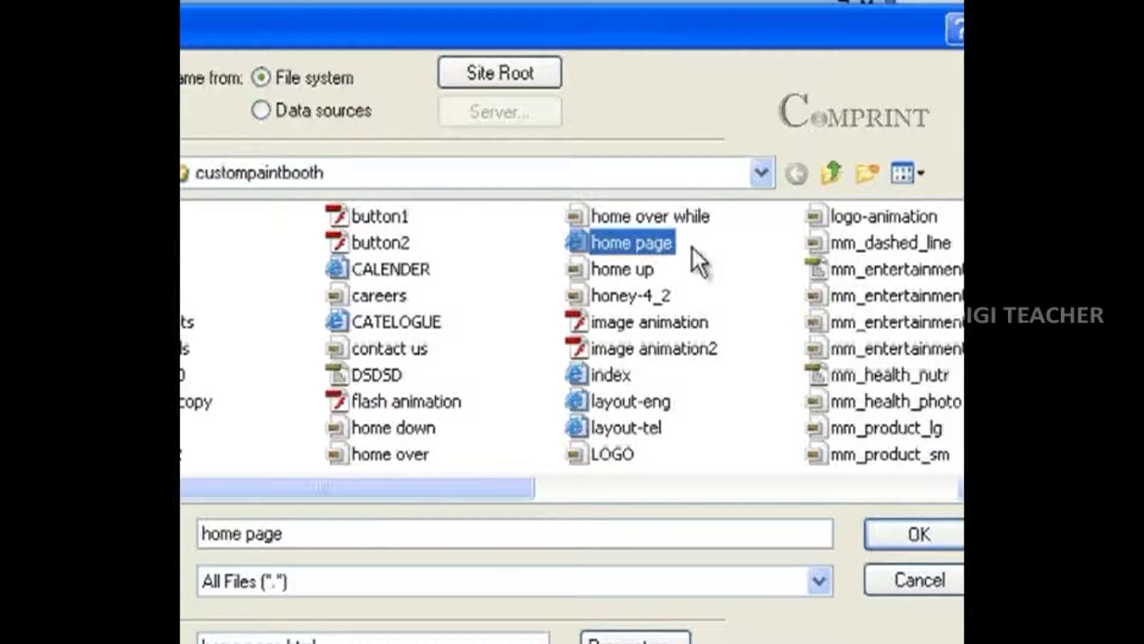
{"action": "left_click", "coordinate": [914, 534]}
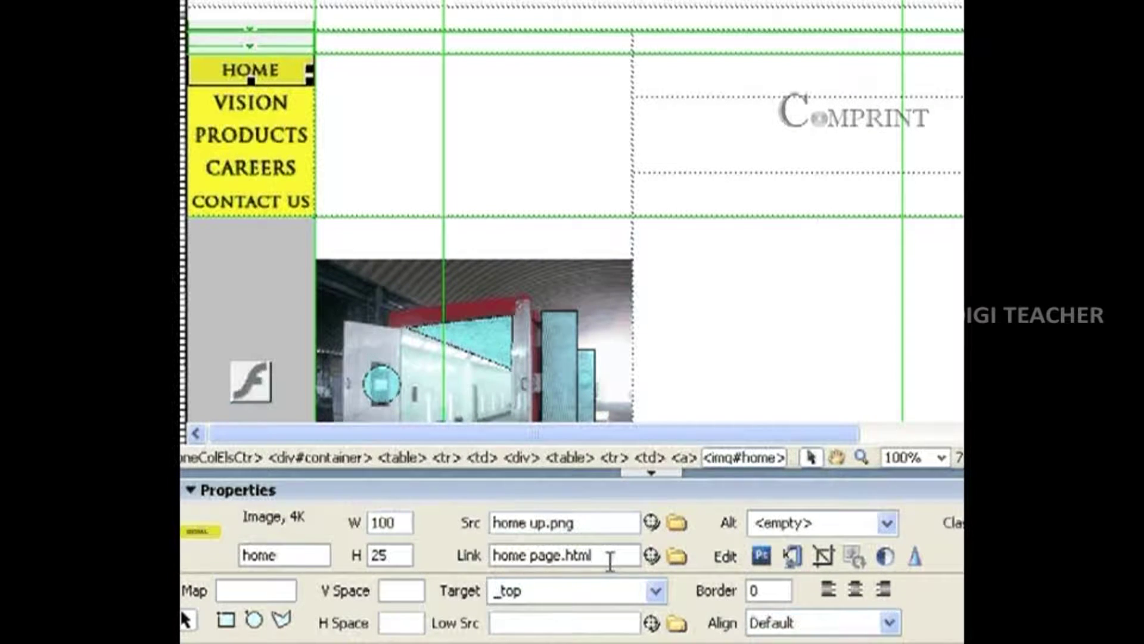
Delete home page.html from the HOME image's Link field, leaving it empty.
{"action": "left_click_drag", "start_coordinate": [610, 561], "coordinate": [468, 554]}
{"action": "key", "text": "BackSpace"}
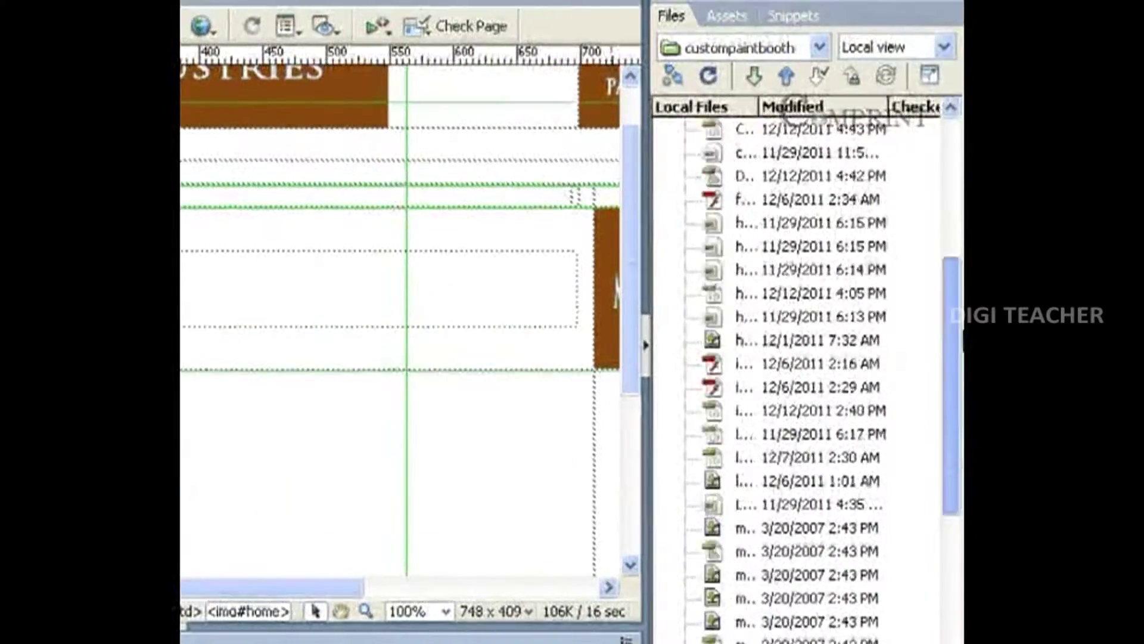
{"action": "left_click_drag", "start_coordinate": [962, 331], "coordinate": [960, 76]}
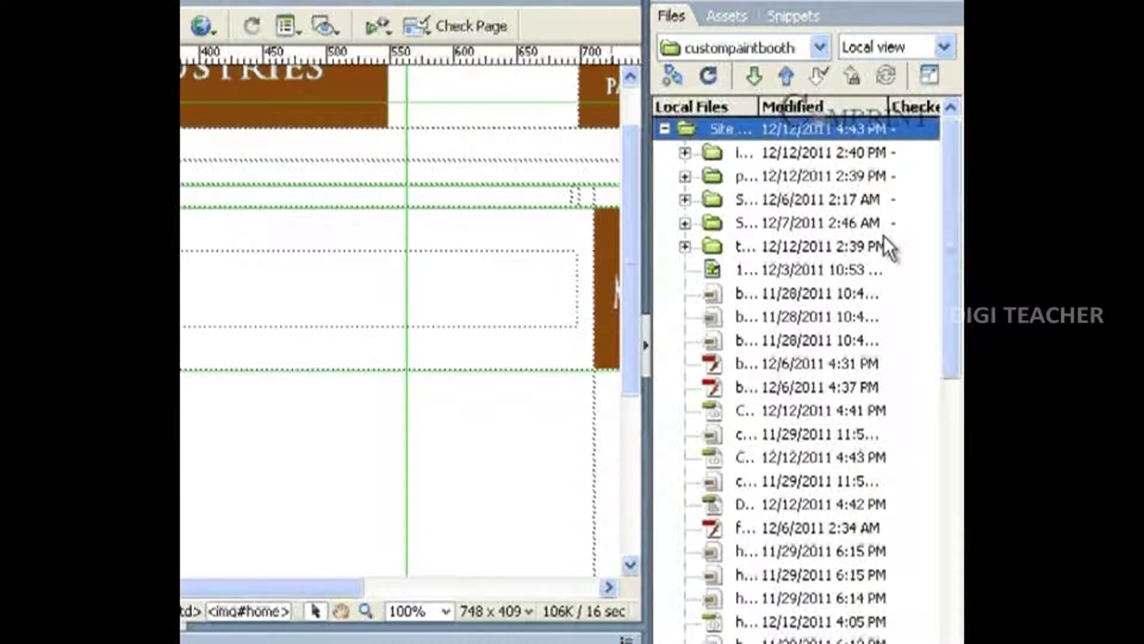
{"action": "left_click_drag", "start_coordinate": [962, 236], "coordinate": [962, 67]}
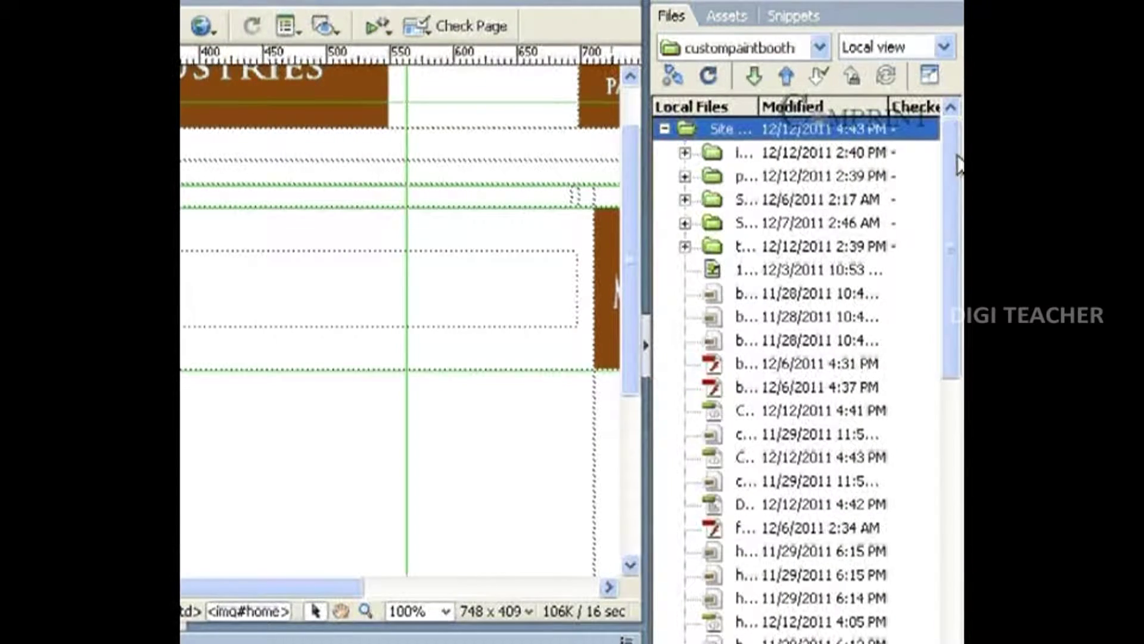
{"action": "left_click_drag", "start_coordinate": [951, 177], "coordinate": [960, 614]}
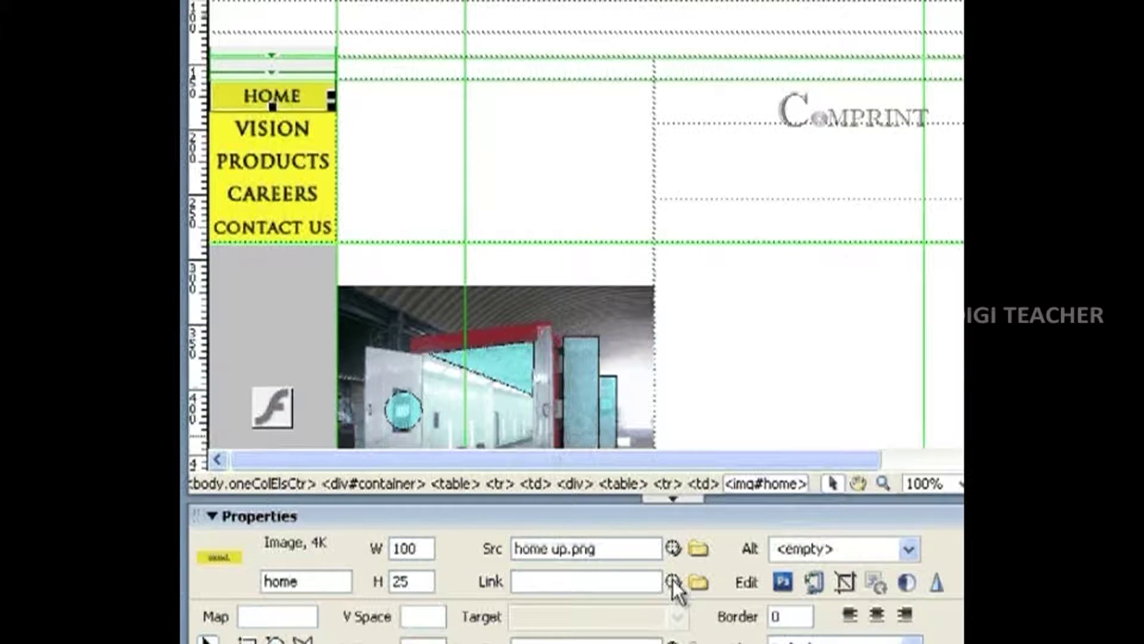
Reselect the HOME image and Point-to-File its link onto home page.html in the Files panel.
{"action": "left_click", "coordinate": [345, 108]}
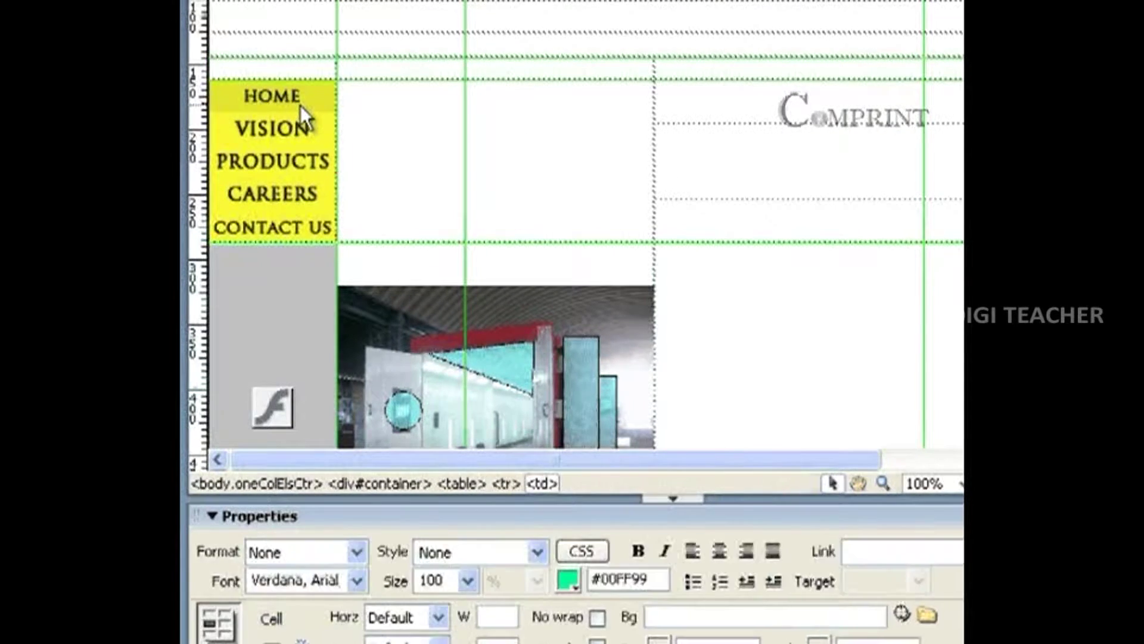
{"action": "left_click", "coordinate": [300, 106]}
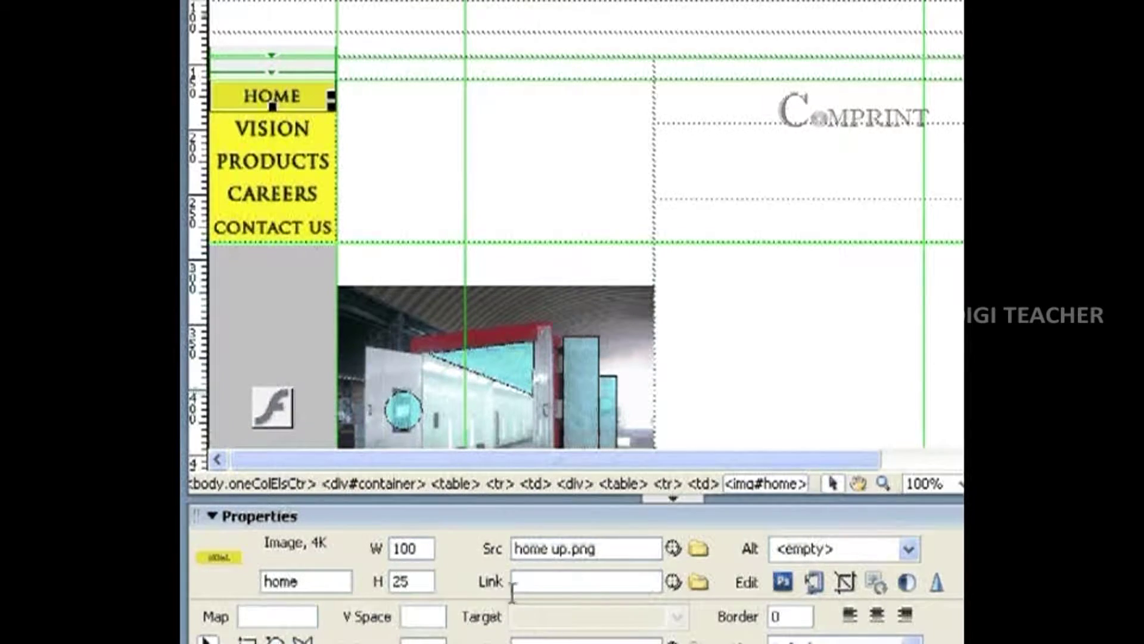
{"action": "left_click_drag", "start_coordinate": [673, 582], "coordinate": [743, 562]}
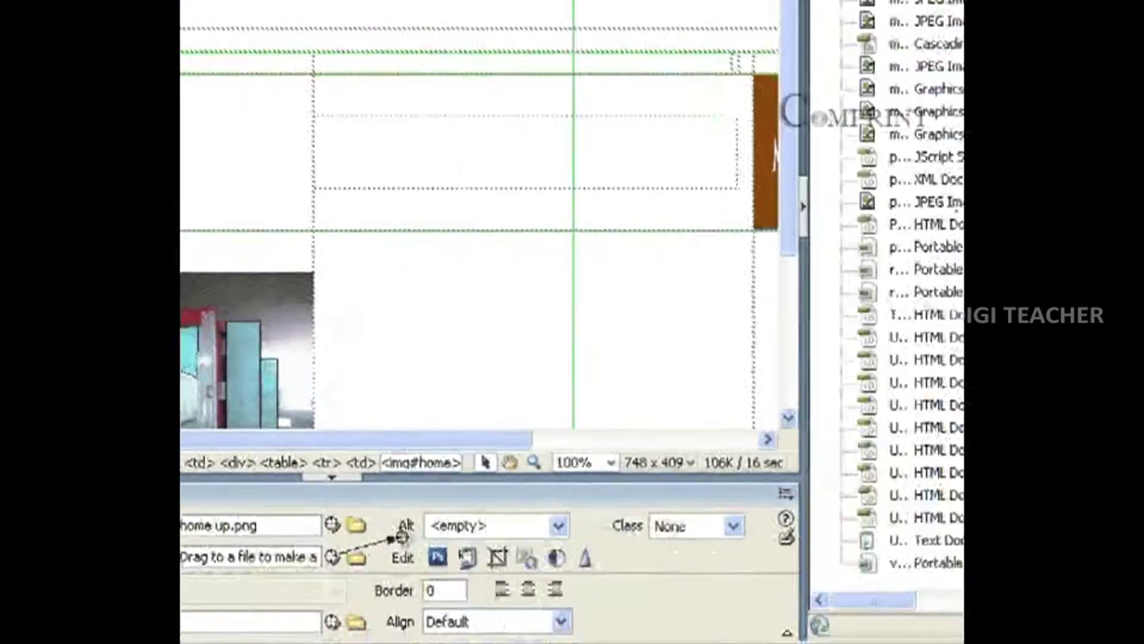
{"action": "left_click_drag", "start_coordinate": [401, 537], "coordinate": [862, 308]}
{"action": "left_click_drag", "start_coordinate": [729, 304], "coordinate": [754, 376]}
{"action": "left_click_drag", "start_coordinate": [207, 548], "coordinate": [801, 198]}
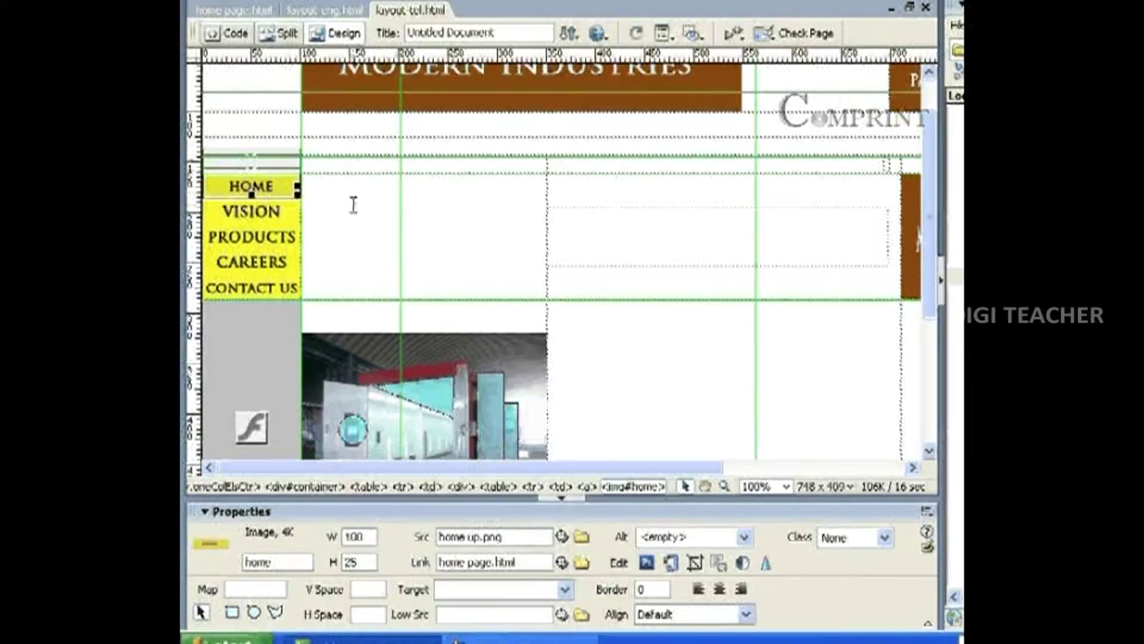
In the Navigation Bar dialog, set the vision item's URL to home page.html.
{"action": "left_click", "coordinate": [285, 192]}
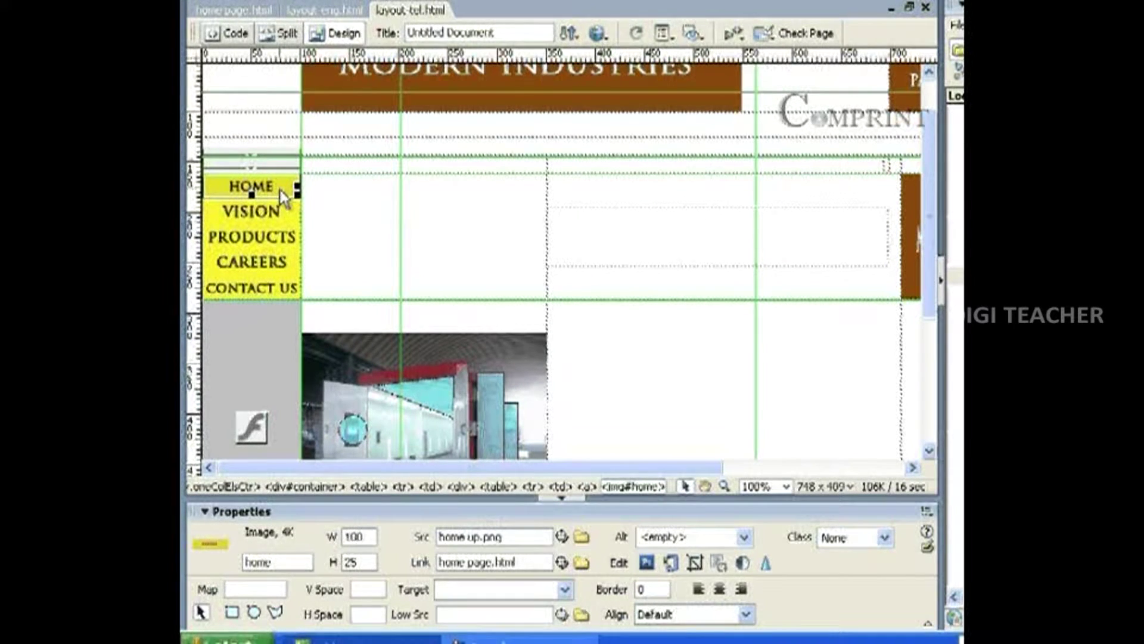
{"action": "left_click", "coordinate": [325, 1]}
{"action": "left_click", "coordinate": [387, 76]}
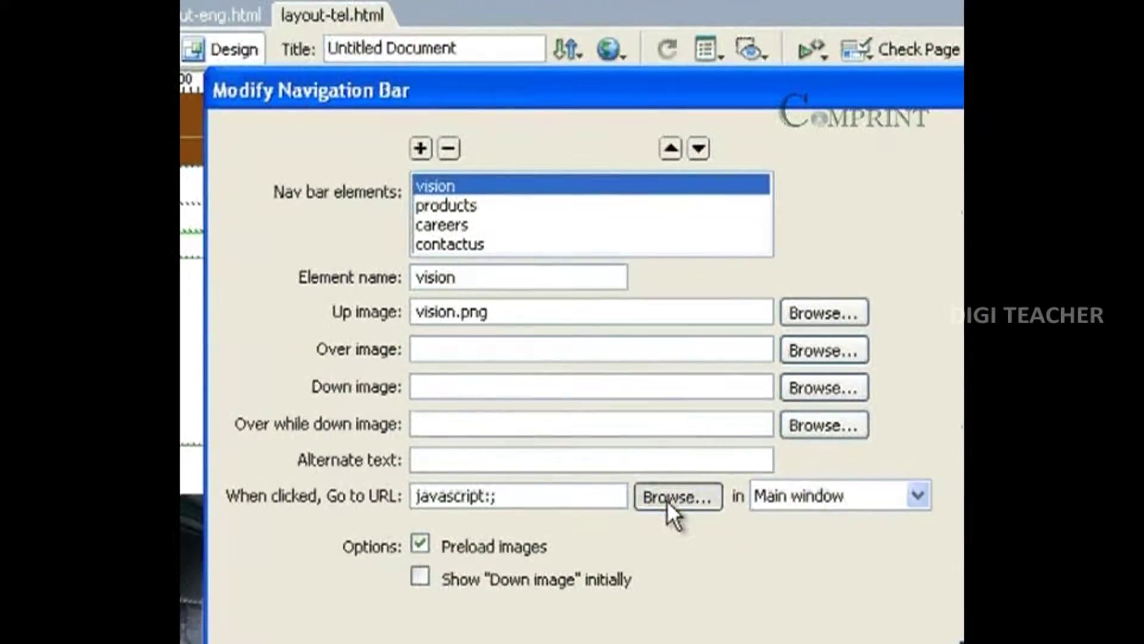
{"action": "left_click", "coordinate": [667, 499]}
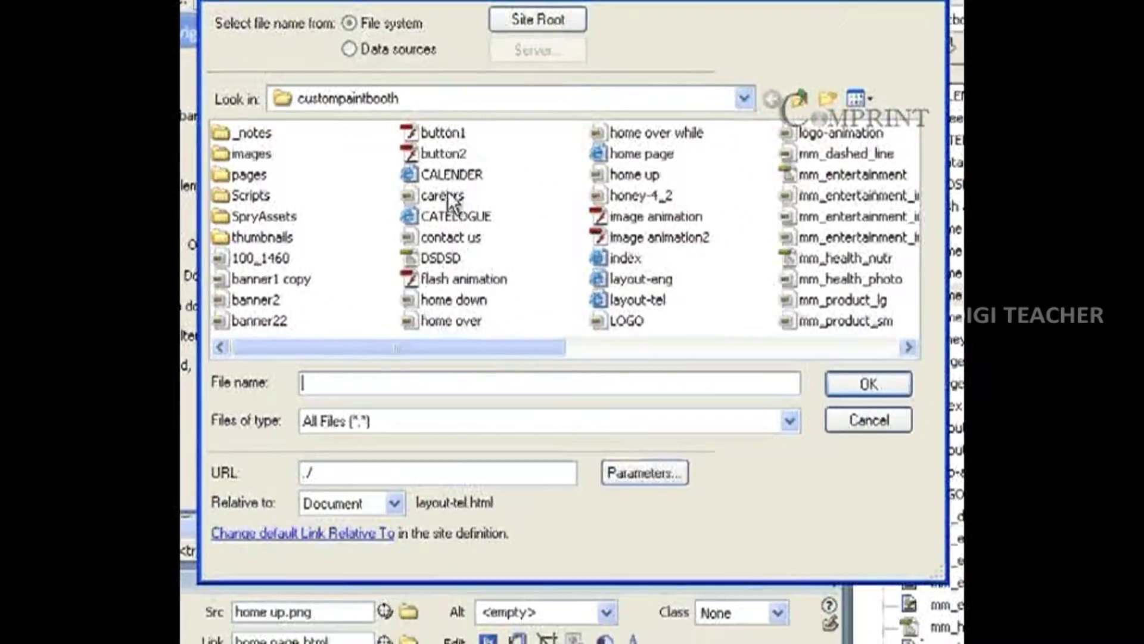
{"action": "left_click", "coordinate": [691, 170]}
{"action": "left_click", "coordinate": [876, 382]}
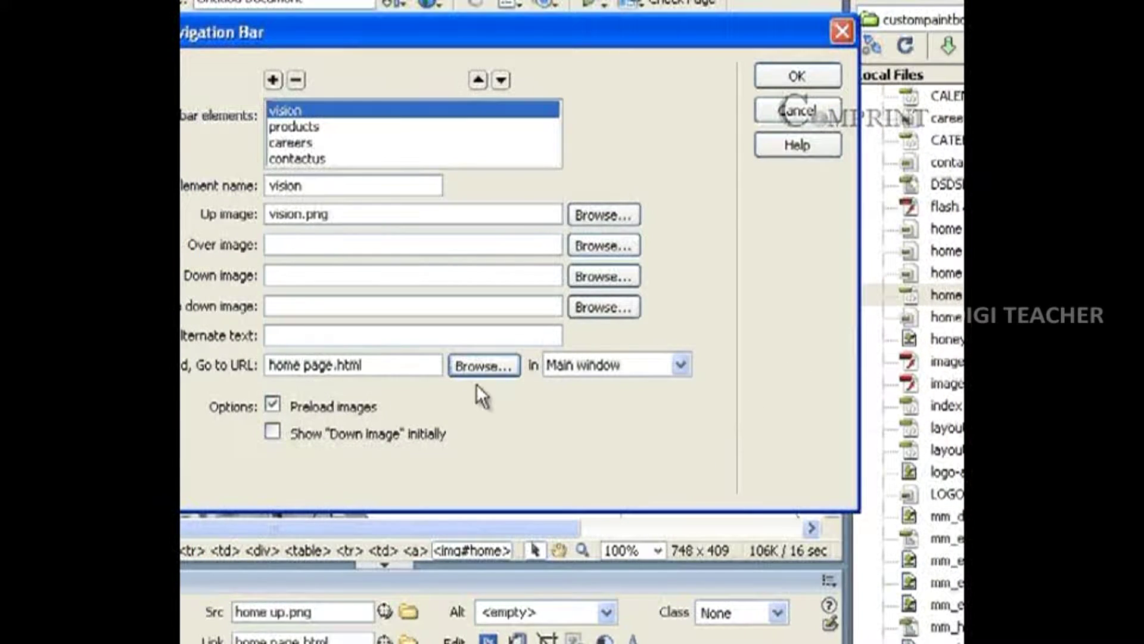
{"action": "key", "text": "Return"}
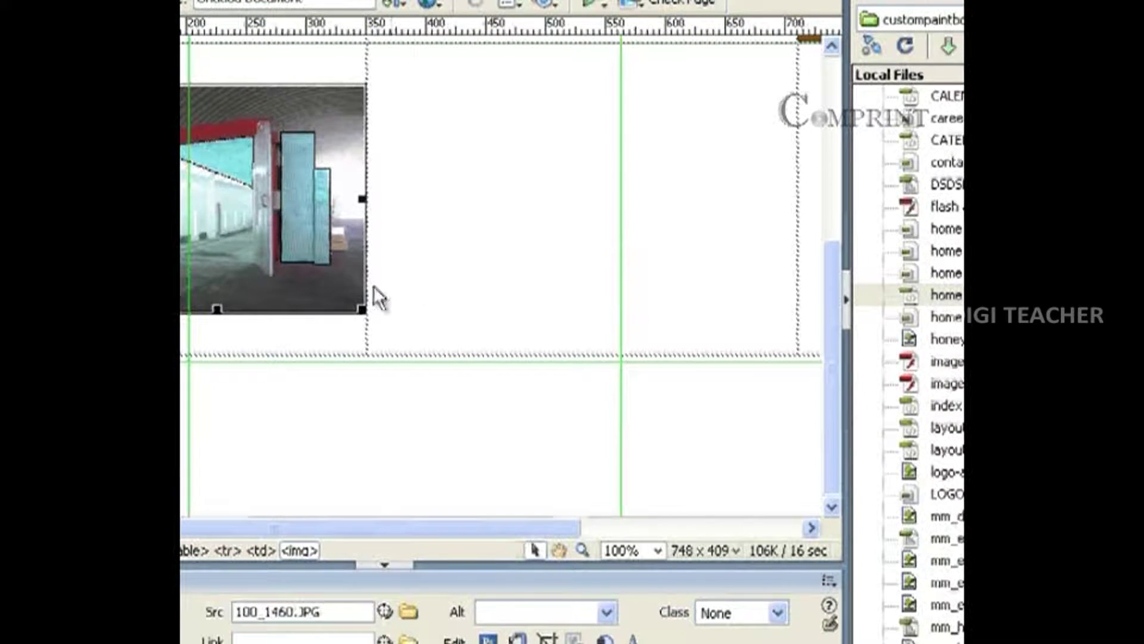
Select the photo's triangular hotspot and point its link at LOGO.png.
{"action": "left_click", "coordinate": [319, 203]}
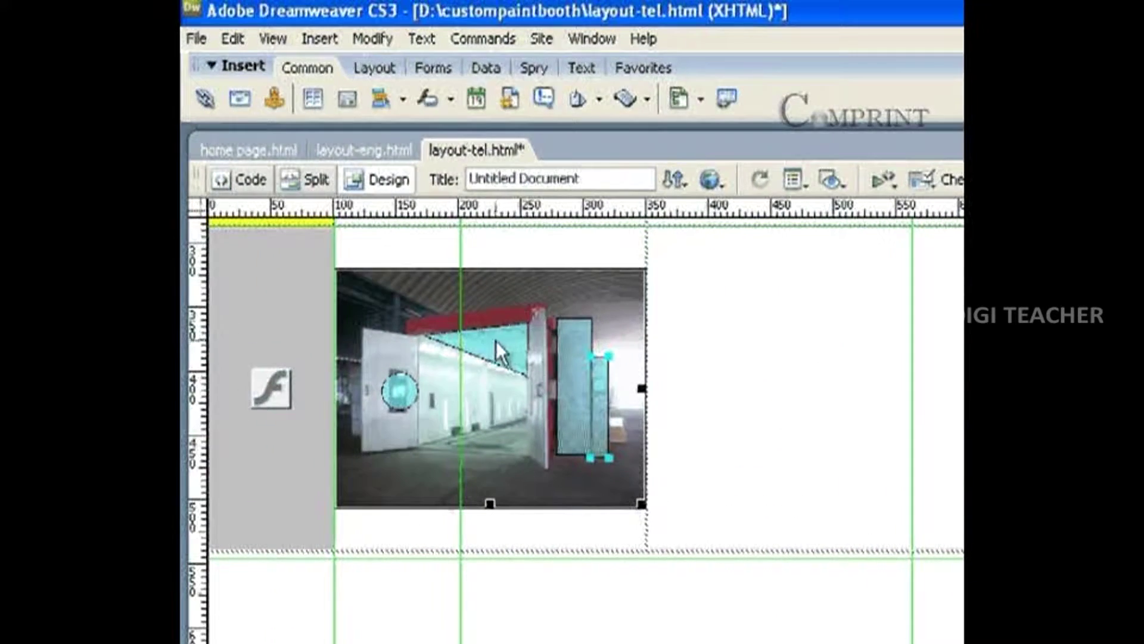
{"action": "left_click", "coordinate": [227, 154]}
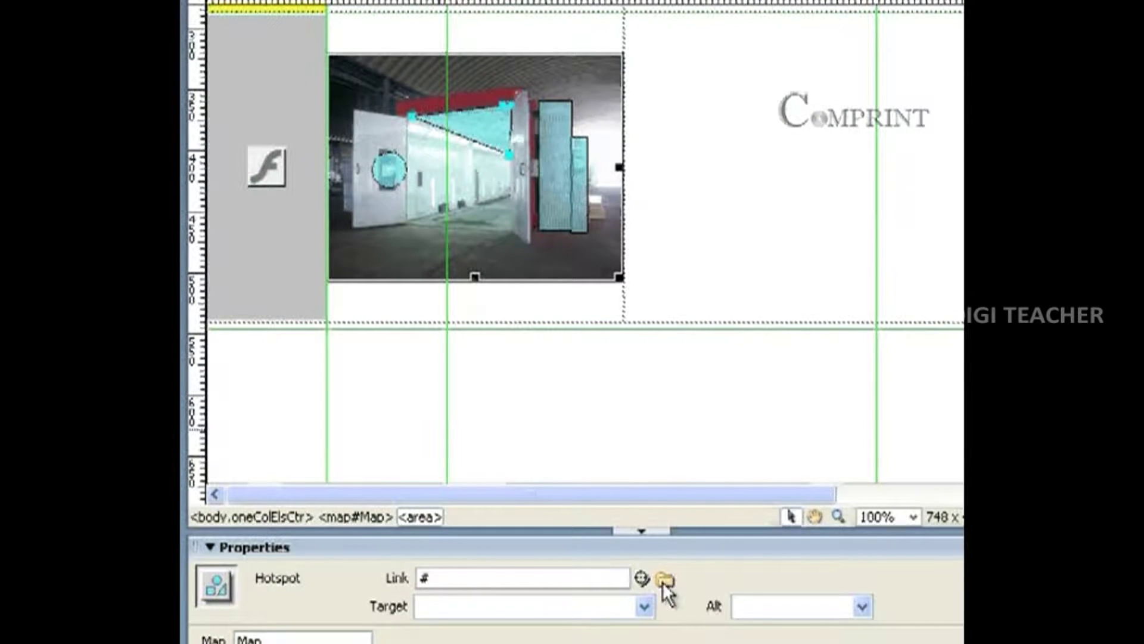
{"action": "left_click_drag", "start_coordinate": [642, 578], "coordinate": [1137, 408]}
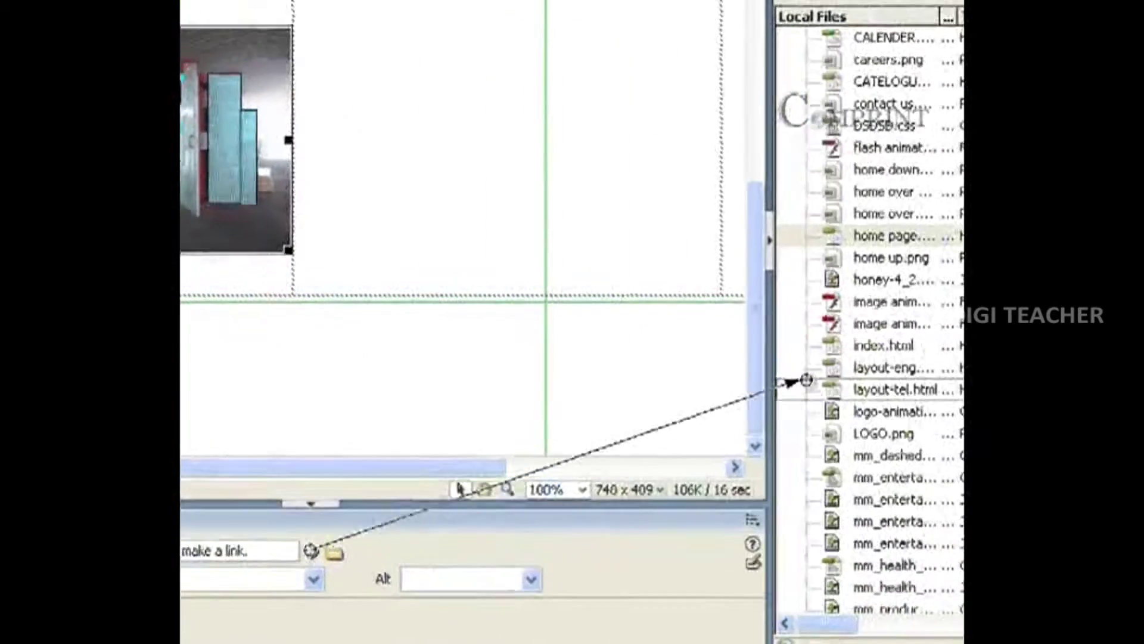
{"action": "left_click_drag", "start_coordinate": [806, 381], "coordinate": [871, 520]}
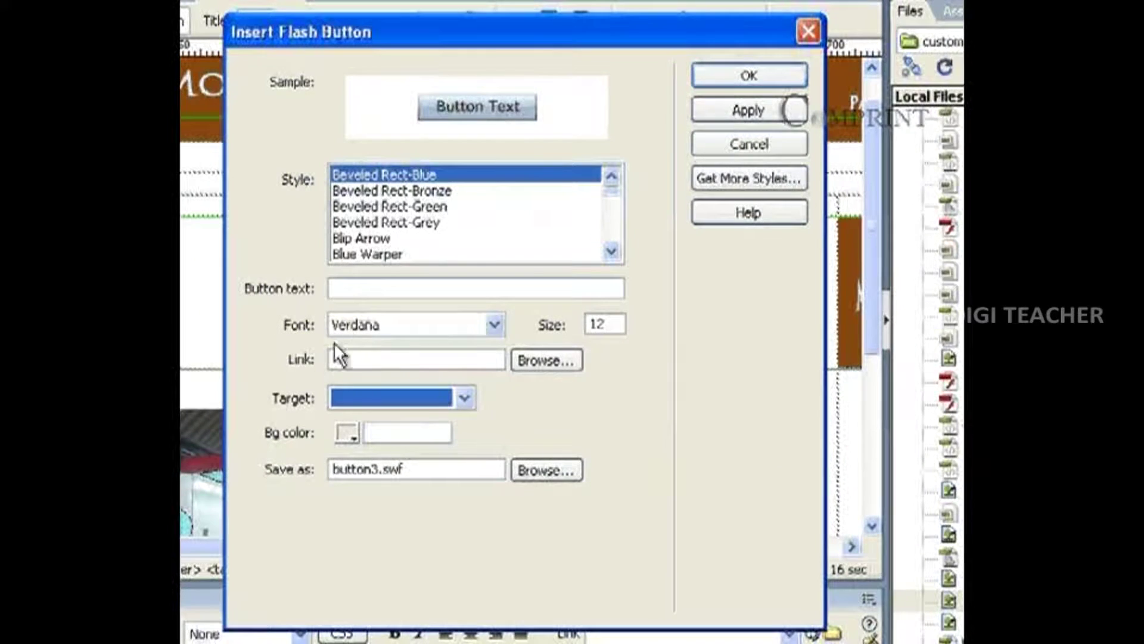
Insert a Beveled Rect-Grey Flash button linking to LOGO.png with target _blank.
{"action": "key", "text": "Down"}
{"action": "key", "text": "Down"}
{"action": "key", "text": "Down"}
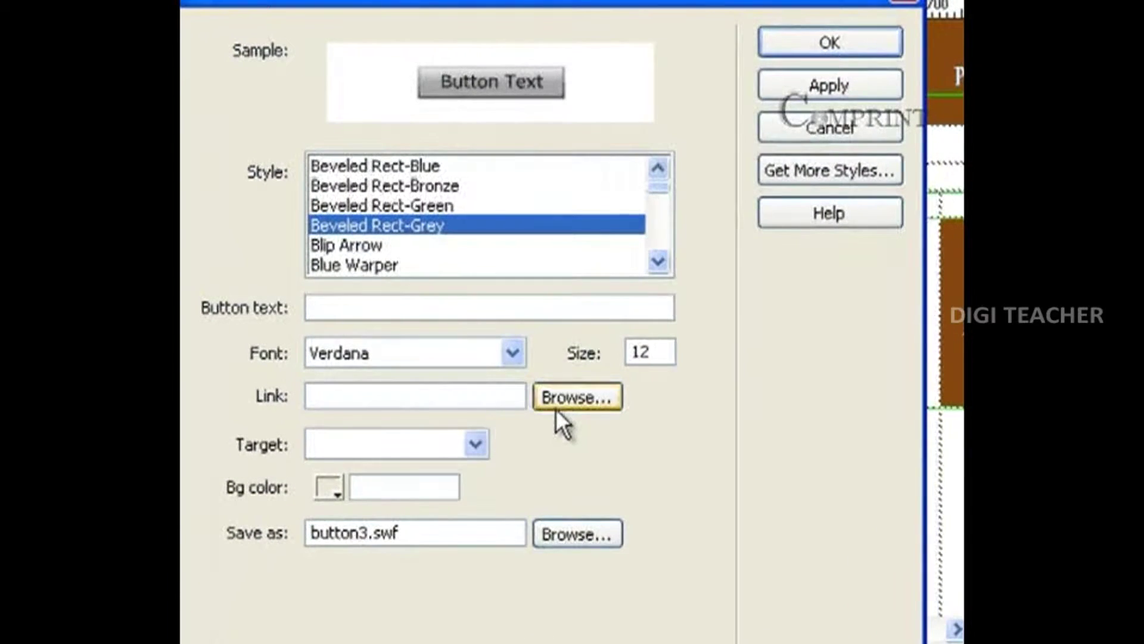
{"action": "left_click", "coordinate": [548, 396]}
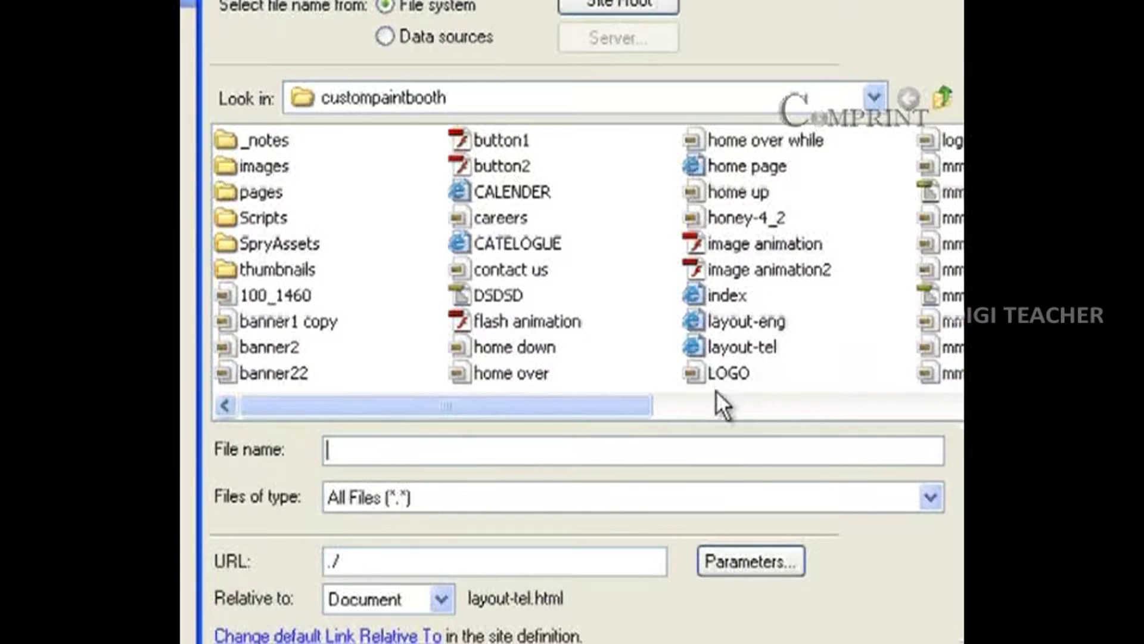
{"action": "left_click", "coordinate": [660, 404]}
{"action": "left_click", "coordinate": [501, 370]}
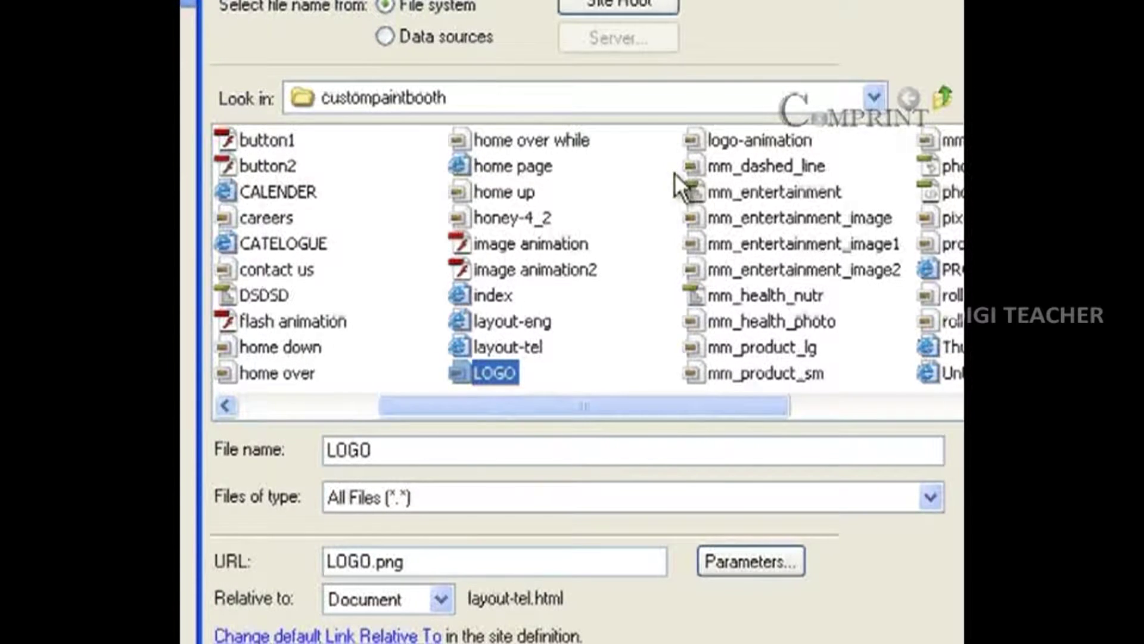
{"action": "left_click", "coordinate": [1002, 452]}
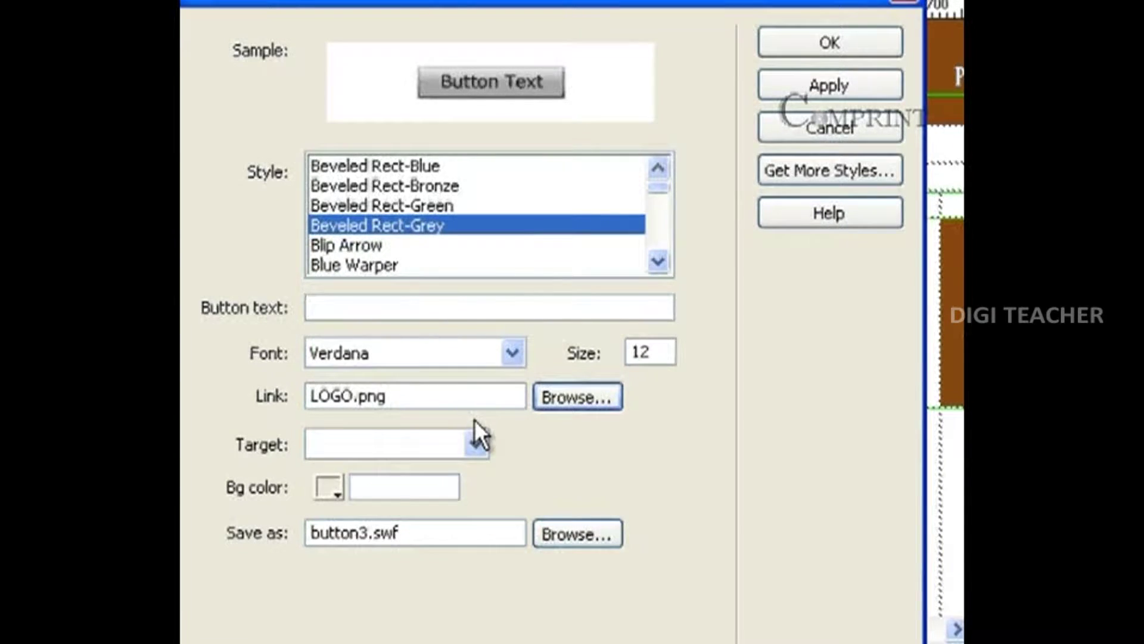
{"action": "left_click", "coordinate": [475, 458]}
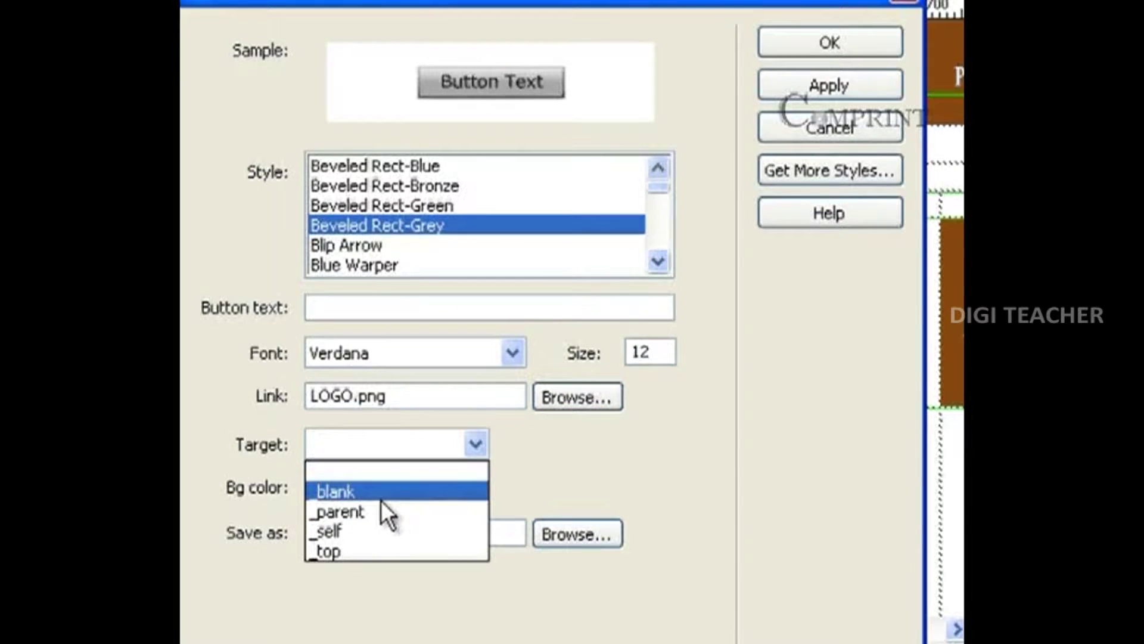
{"action": "left_click", "coordinate": [421, 484]}
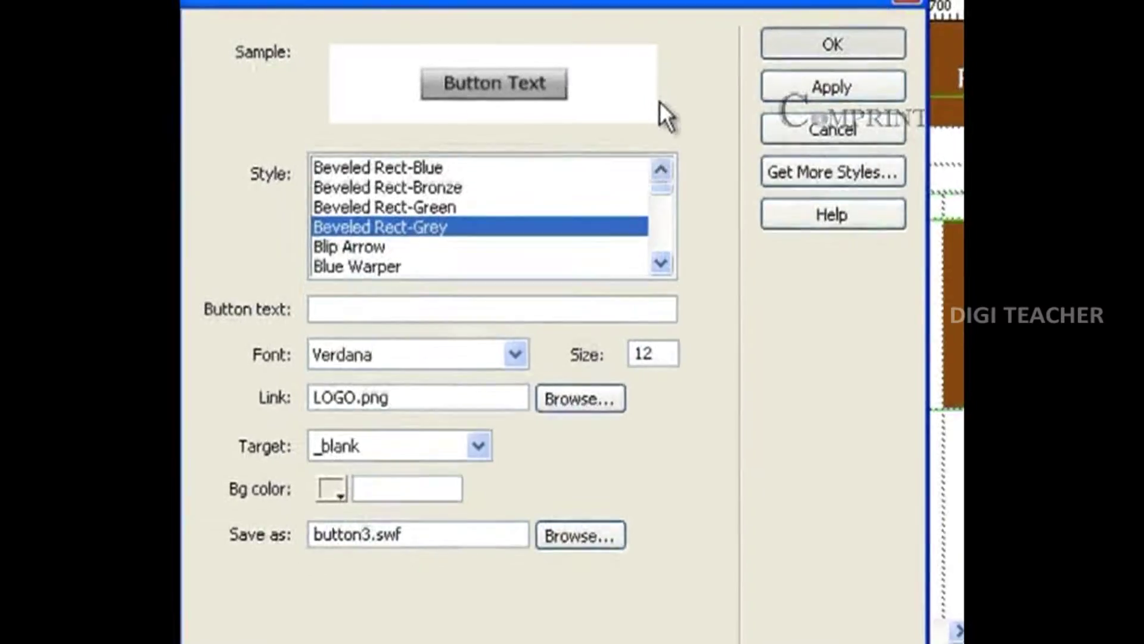
{"action": "left_click", "coordinate": [833, 44]}
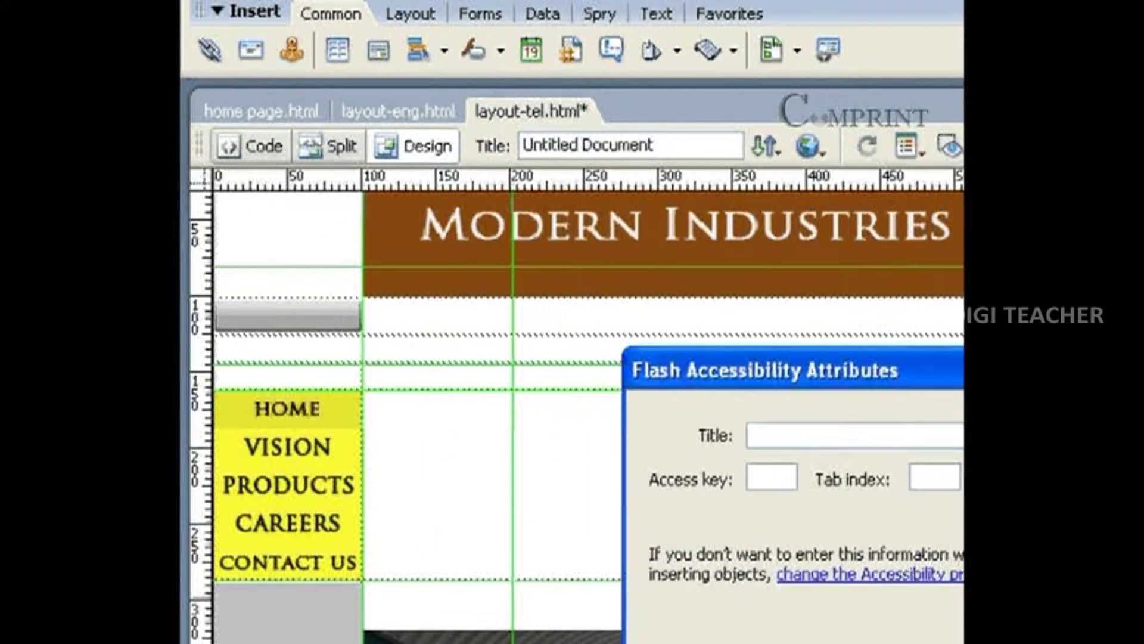
Save and preview in Internet Explorer, then test the Flash button's new-window link.
{"action": "left_click", "coordinate": [1067, 435]}
{"action": "left_click", "coordinate": [822, 153]}
{"action": "left_click", "coordinate": [829, 190]}
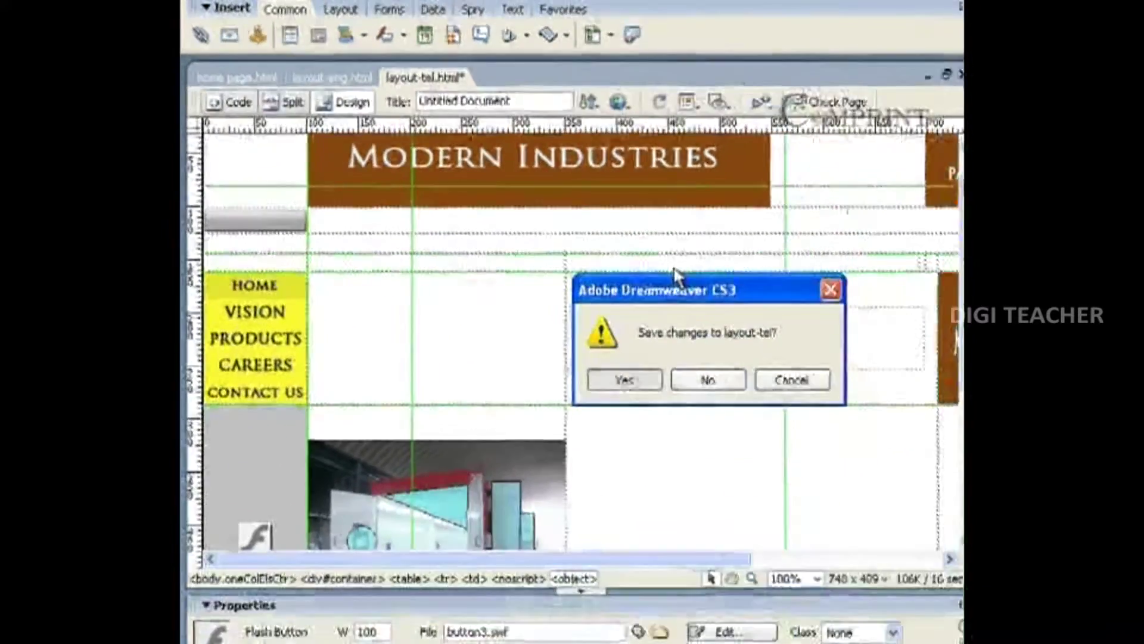
{"action": "key", "text": "Return"}
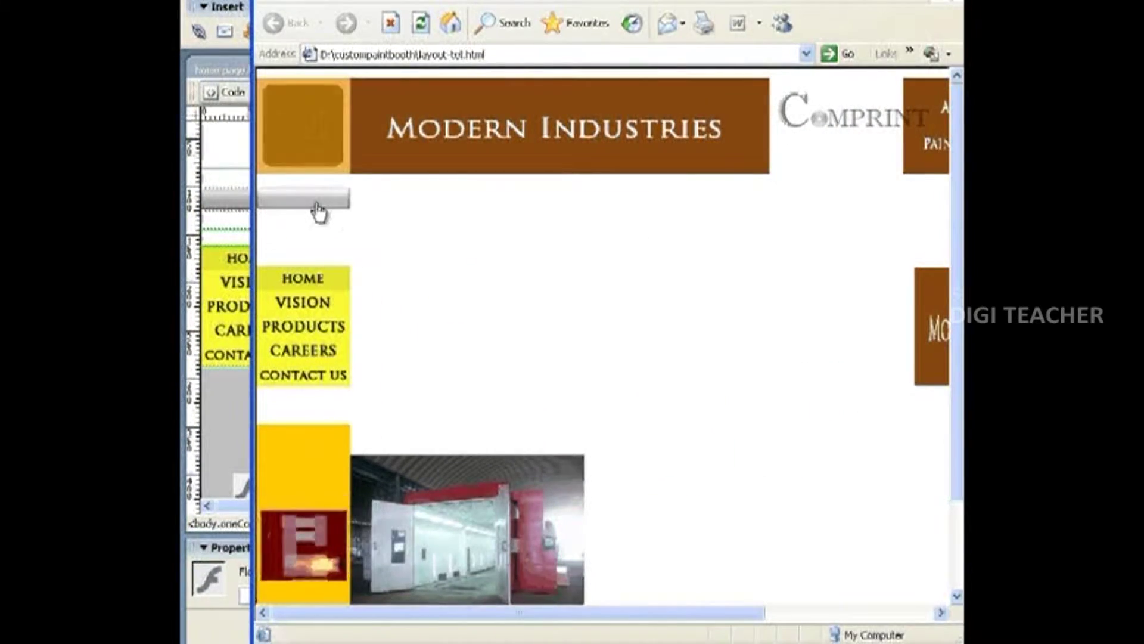
{"action": "left_click", "coordinate": [317, 210]}
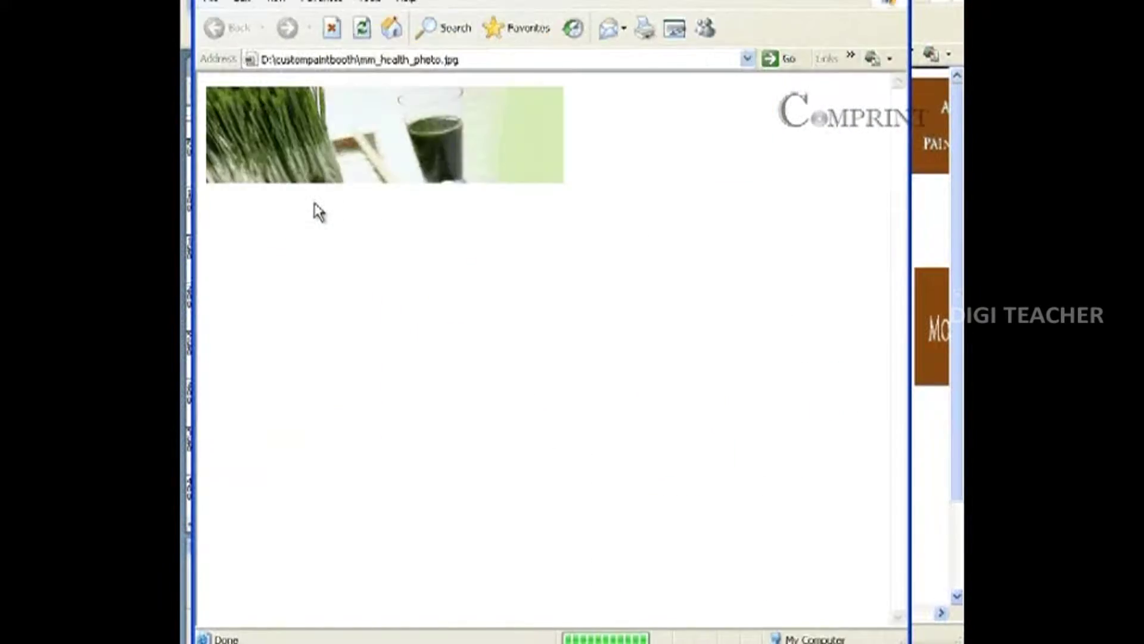
{"action": "left_click_drag", "start_coordinate": [289, 0], "coordinate": [498, 1]}
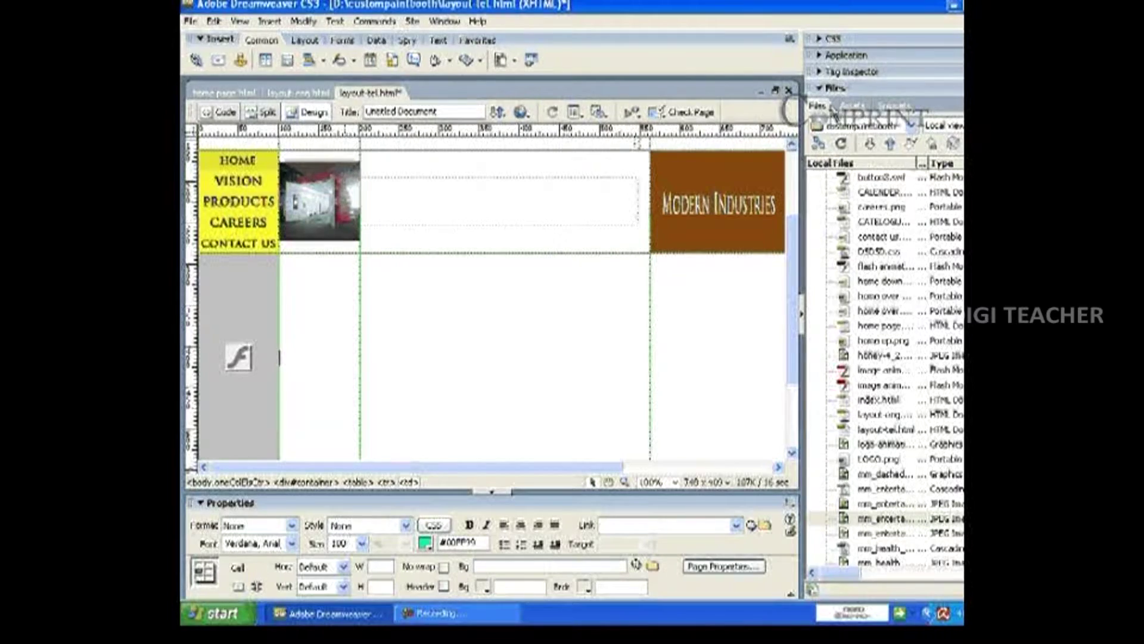
Link the paint-booth photo to 100_1460.JPG and set its Target to _blank.
{"action": "left_click", "coordinate": [352, 214]}
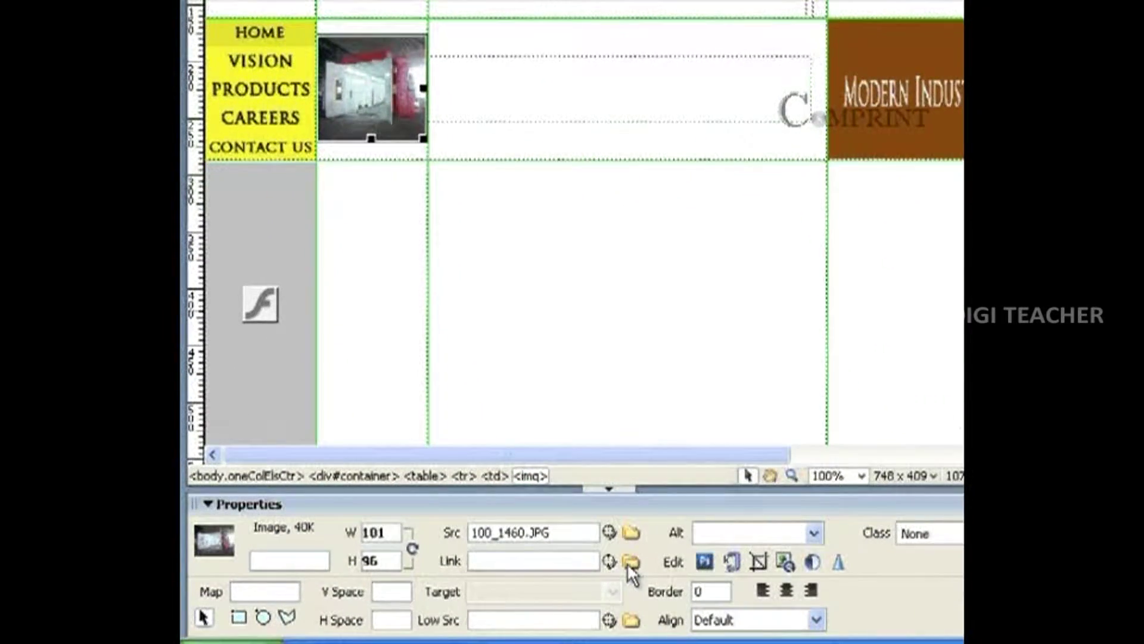
{"action": "left_click", "coordinate": [632, 562]}
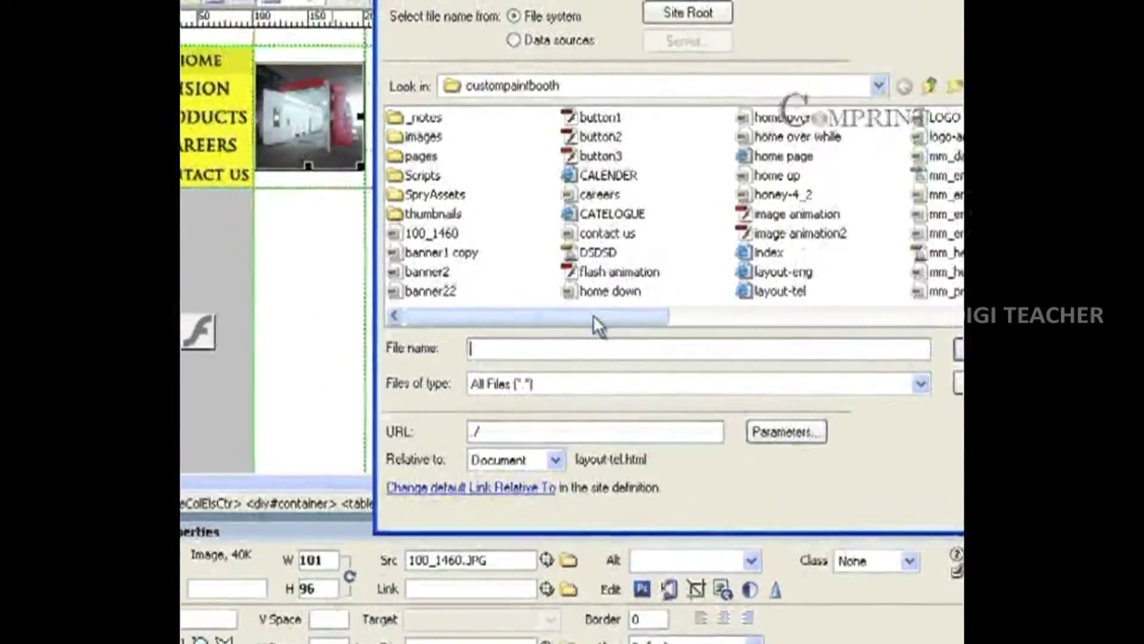
{"action": "mouse_move", "coordinate": [593, 317]}
{"action": "left_mouse_down"}
{"action": "mouse_move", "coordinate": [700, 317]}
{"action": "mouse_move", "coordinate": [575, 318]}
{"action": "left_mouse_up"}
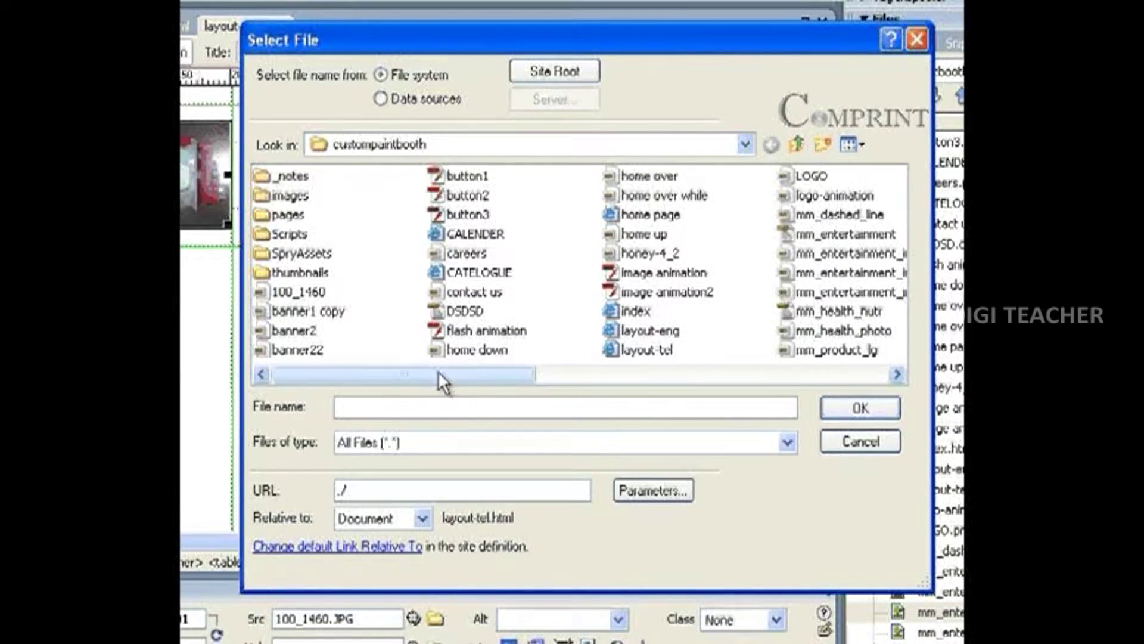
{"action": "left_click", "coordinate": [322, 292]}
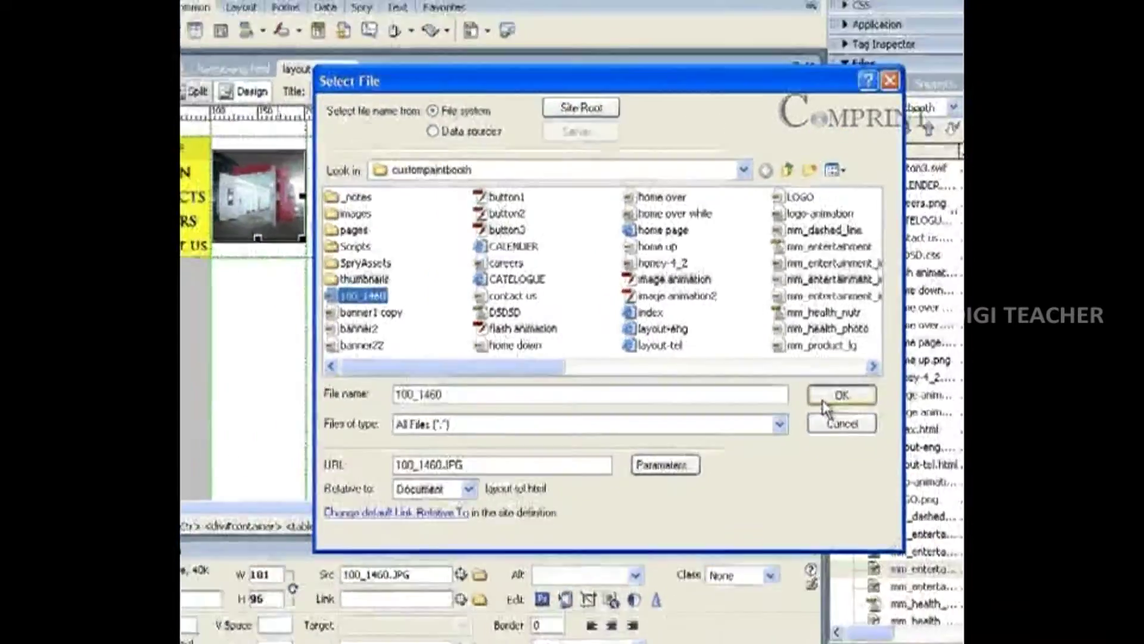
{"action": "left_click", "coordinate": [840, 411]}
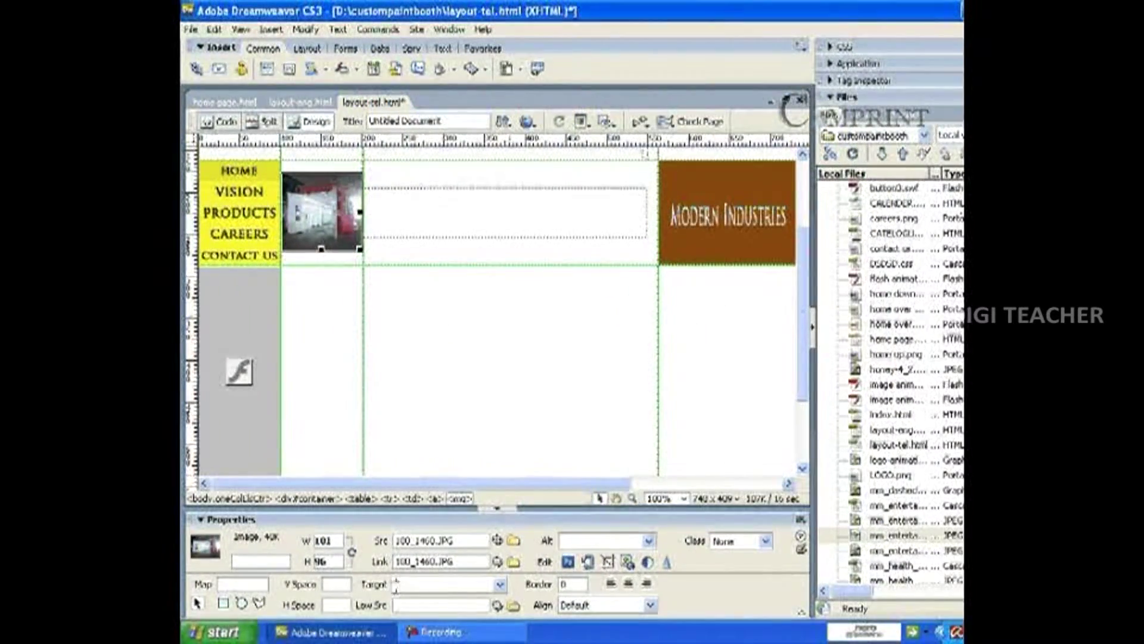
{"action": "left_click", "coordinate": [499, 584]}
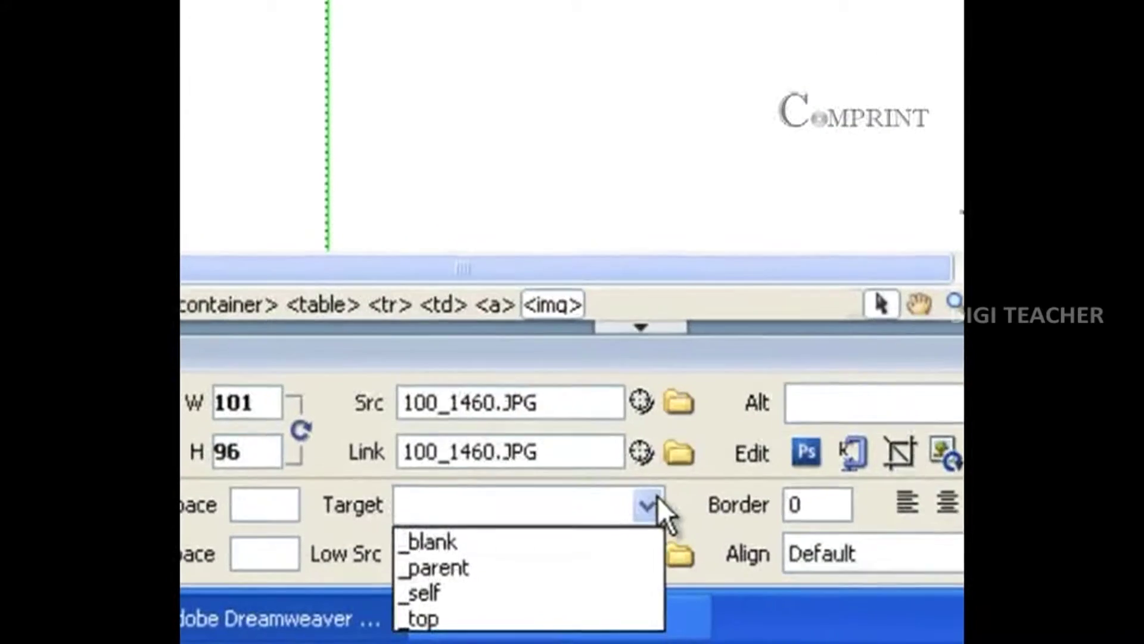
{"action": "left_click", "coordinate": [474, 544]}
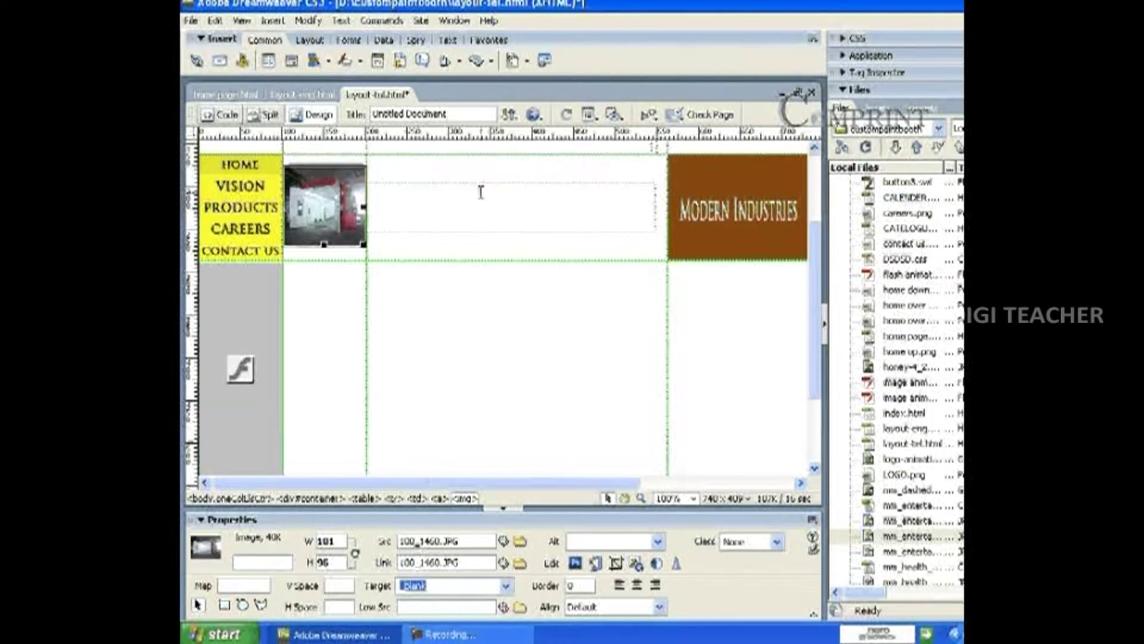
Save and preview in Internet Explorer, then click the photo to open 100_1460.JPG.
{"action": "left_click", "coordinate": [533, 114]}
{"action": "left_click", "coordinate": [546, 136]}
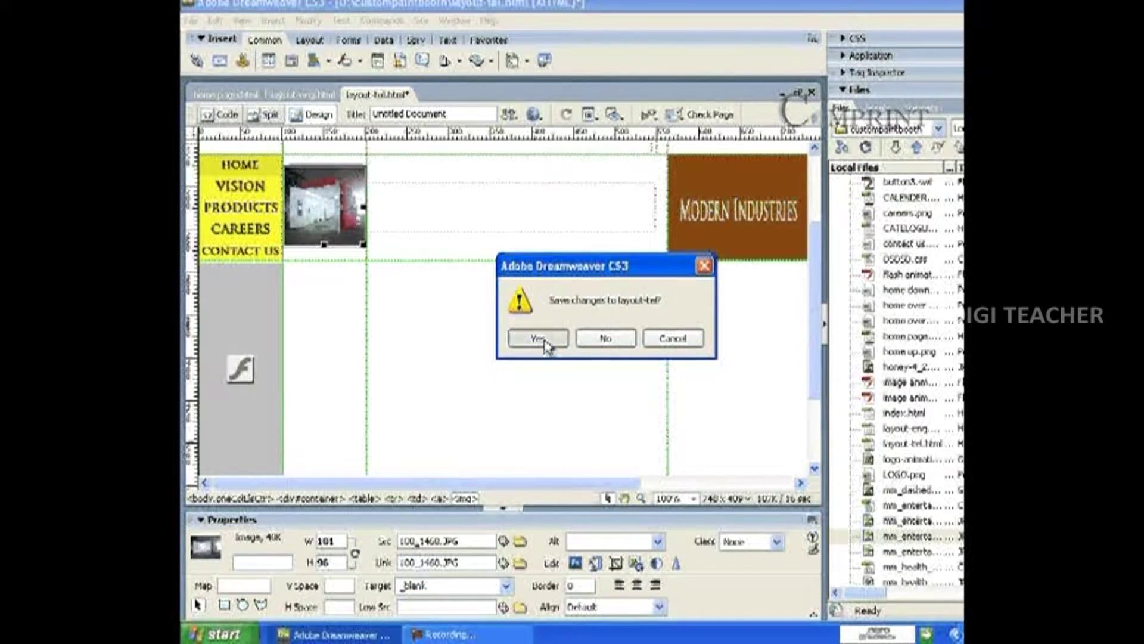
{"action": "left_click", "coordinate": [543, 341]}
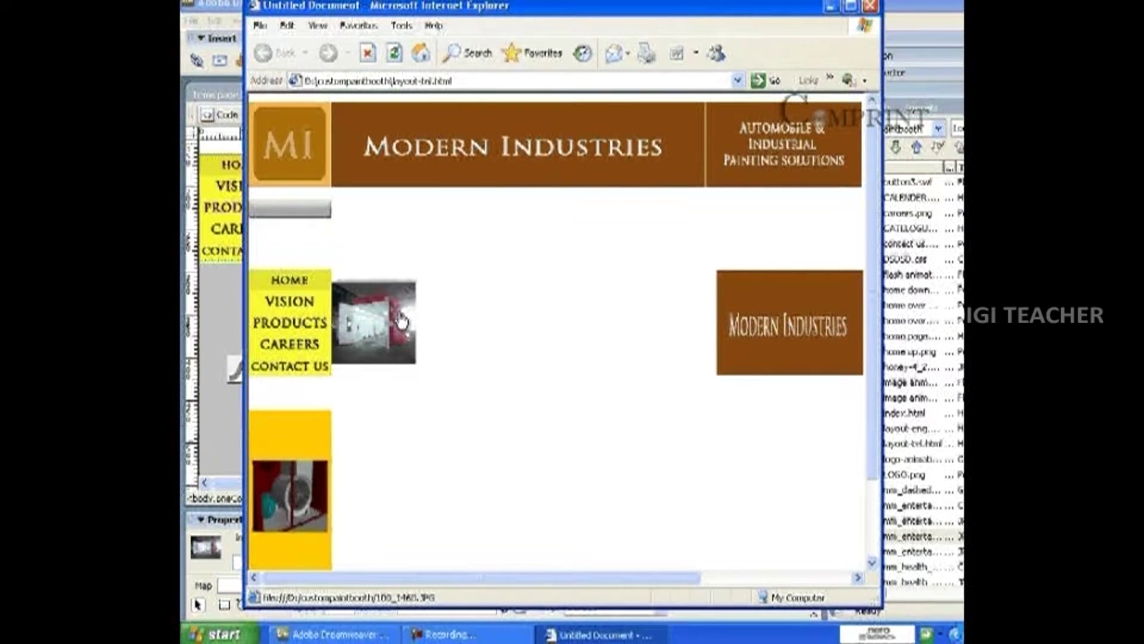
{"action": "left_click", "coordinate": [403, 322]}
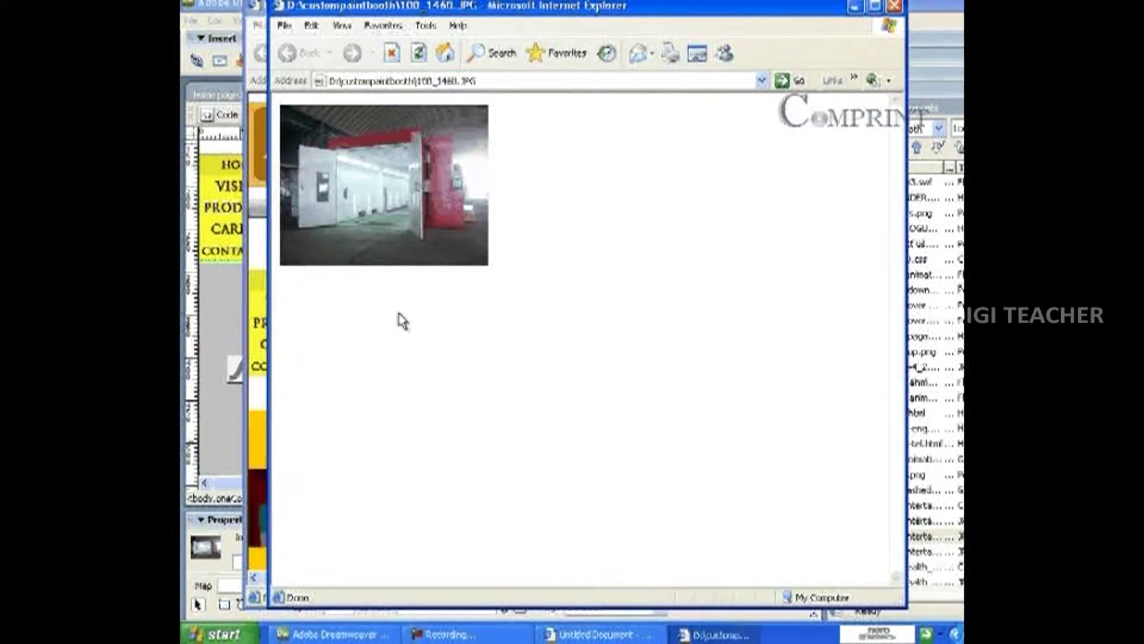
Reposition the image window, then close both the image and preview windows.
{"action": "left_click_drag", "start_coordinate": [373, 7], "coordinate": [569, 112]}
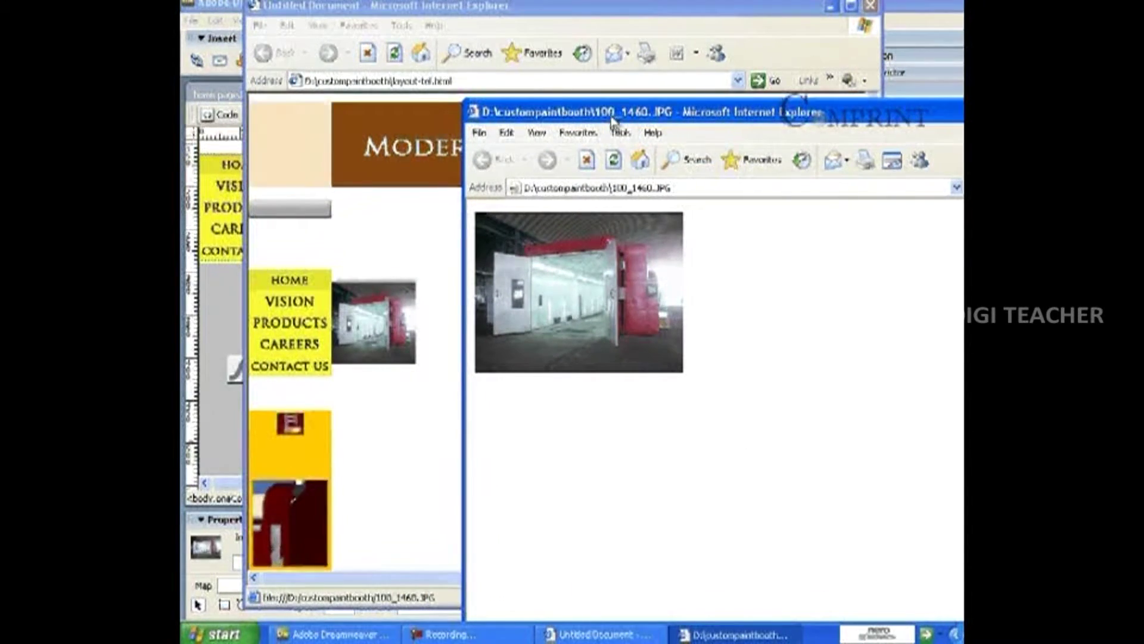
{"action": "left_click_drag", "start_coordinate": [610, 117], "coordinate": [572, 2]}
{"action": "left_click_drag", "start_coordinate": [657, 1], "coordinate": [476, 43]}
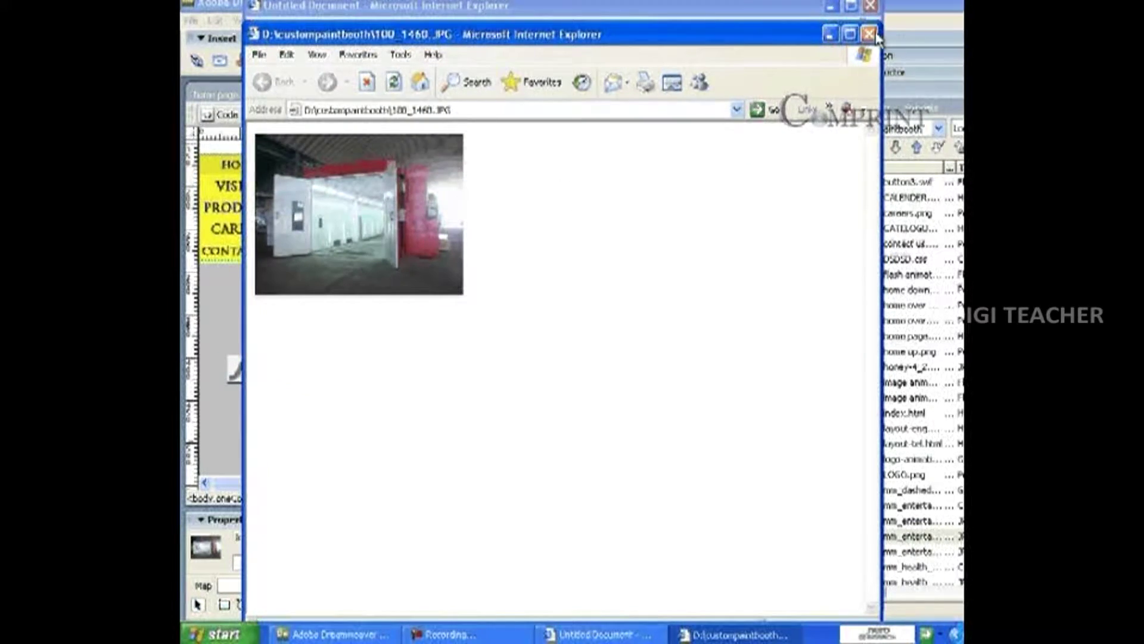
{"action": "left_click", "coordinate": [870, 34]}
{"action": "left_click", "coordinate": [871, 6]}
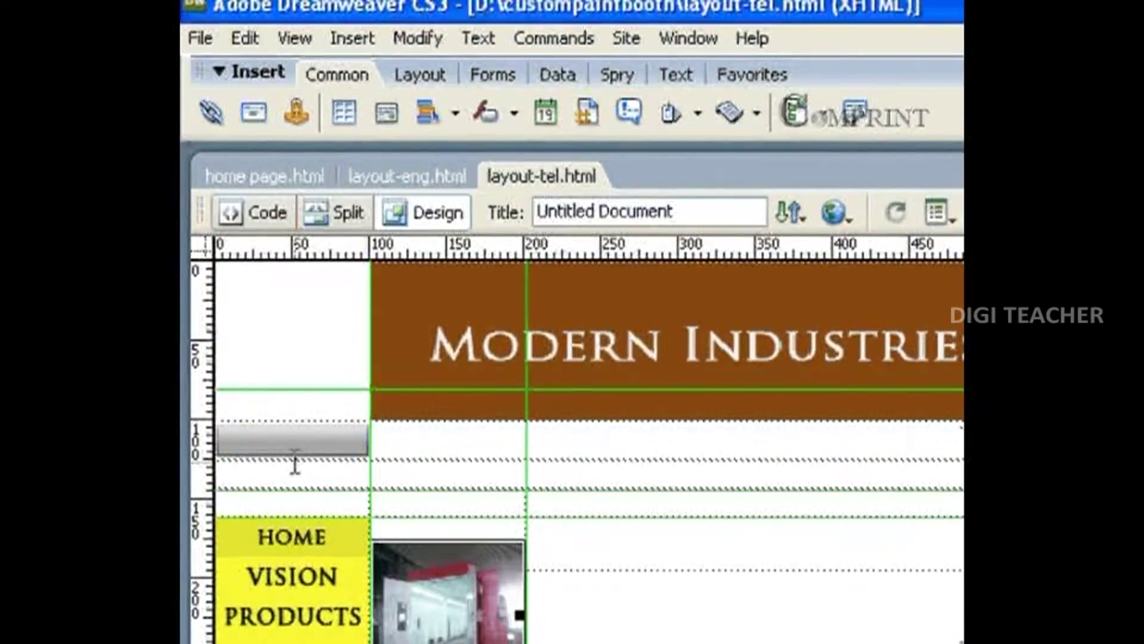
Select the PRODUCTS text on the layout-tel page and link it to PRODUCTS.html.
{"action": "left_click", "coordinate": [286, 468]}
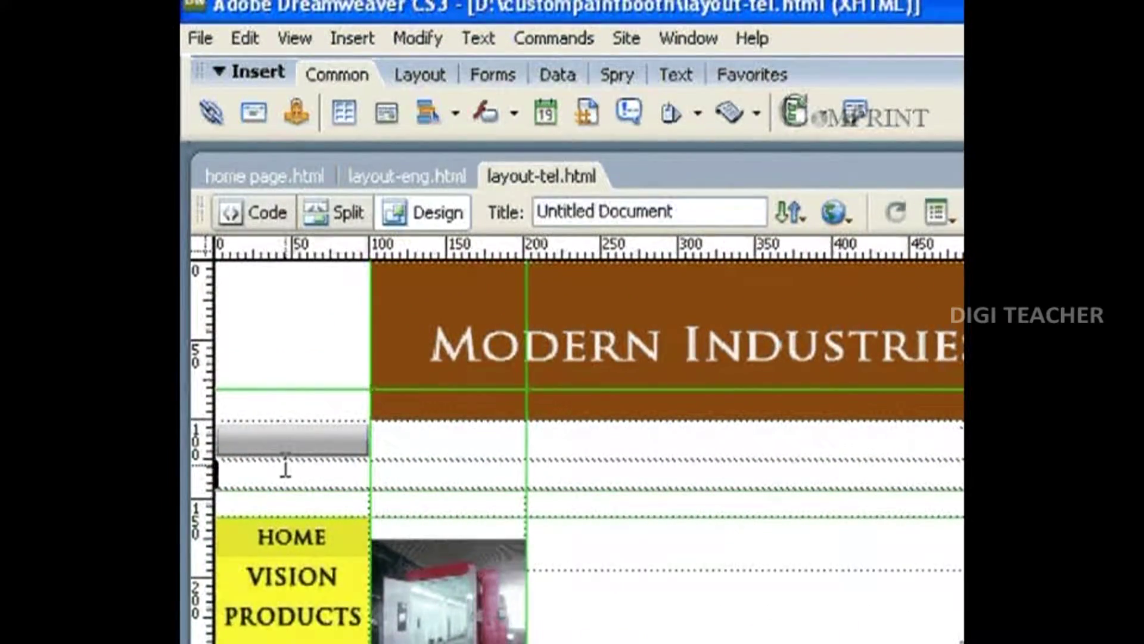
{"action": "type", "text": "PRODUCTS"}
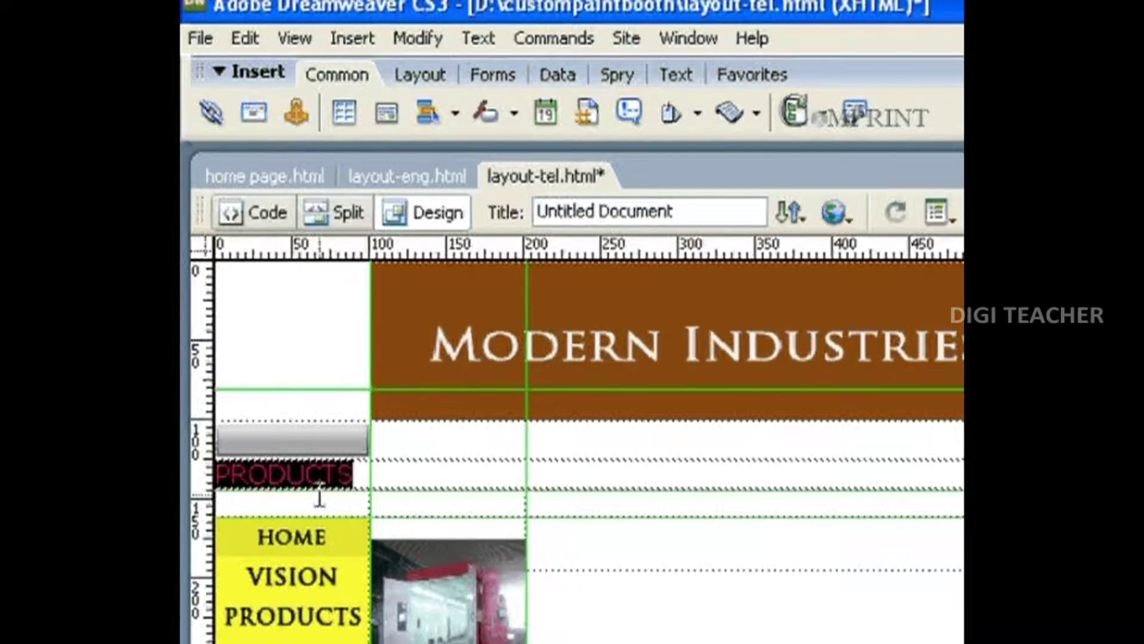
{"action": "left_click_drag", "start_coordinate": [358, 469], "coordinate": [218, 474]}
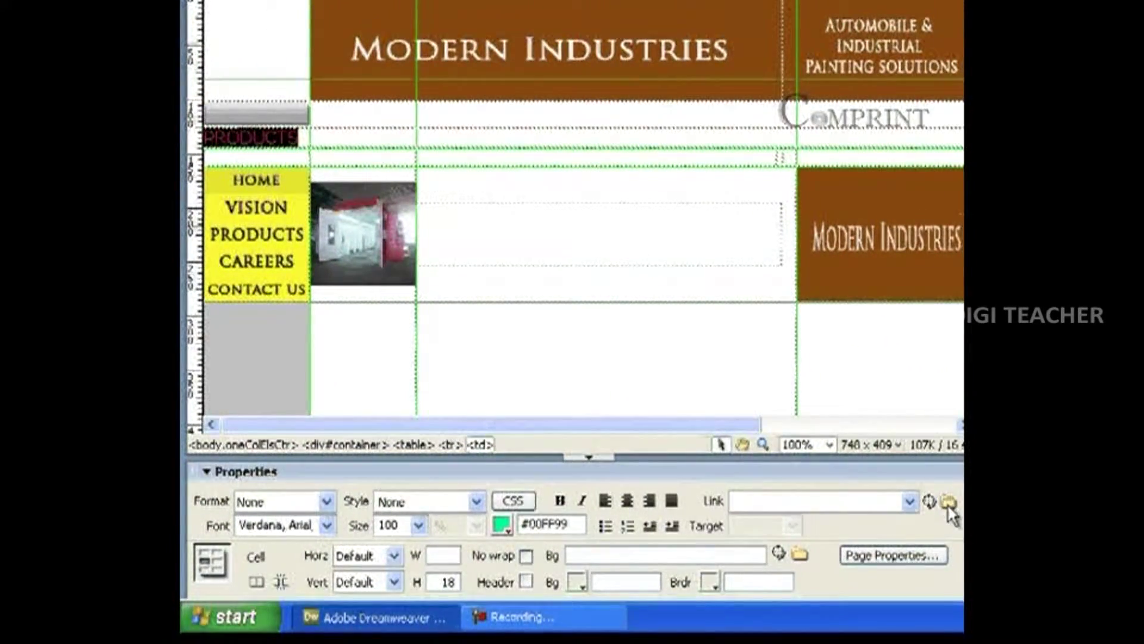
{"action": "left_click", "coordinate": [948, 502]}
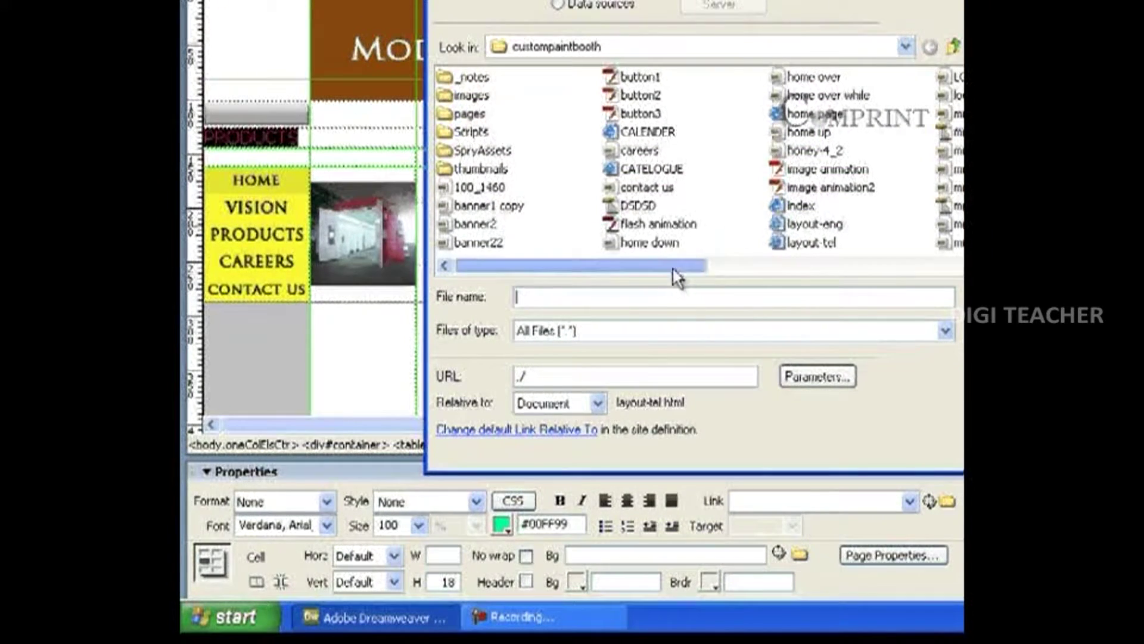
{"action": "left_click_drag", "start_coordinate": [678, 277], "coordinate": [751, 276]}
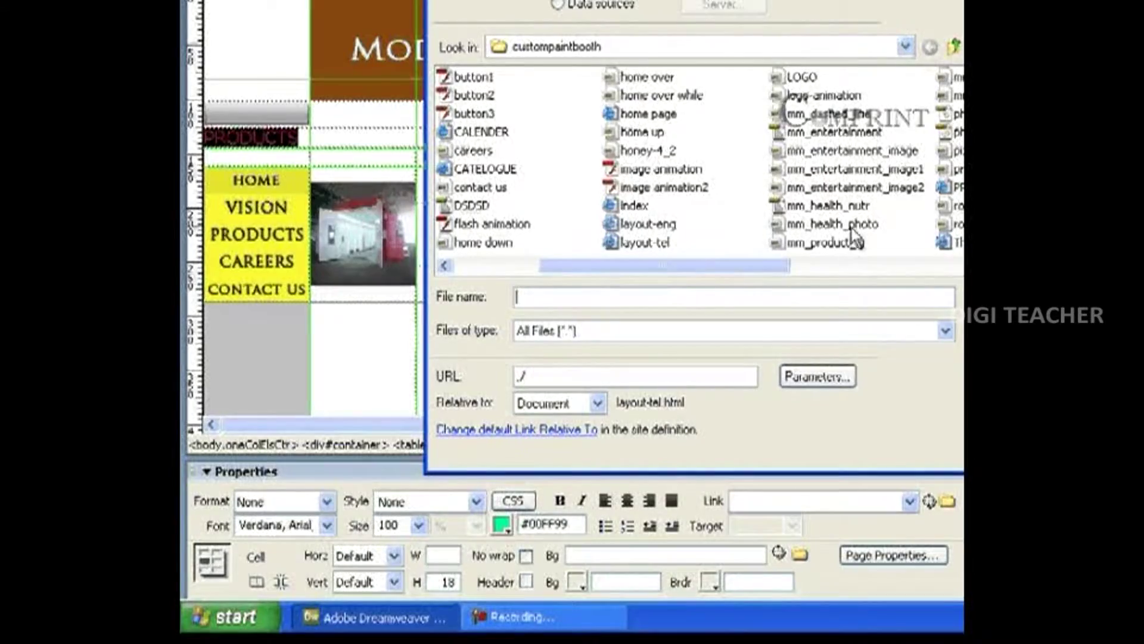
{"action": "left_click", "coordinate": [953, 188]}
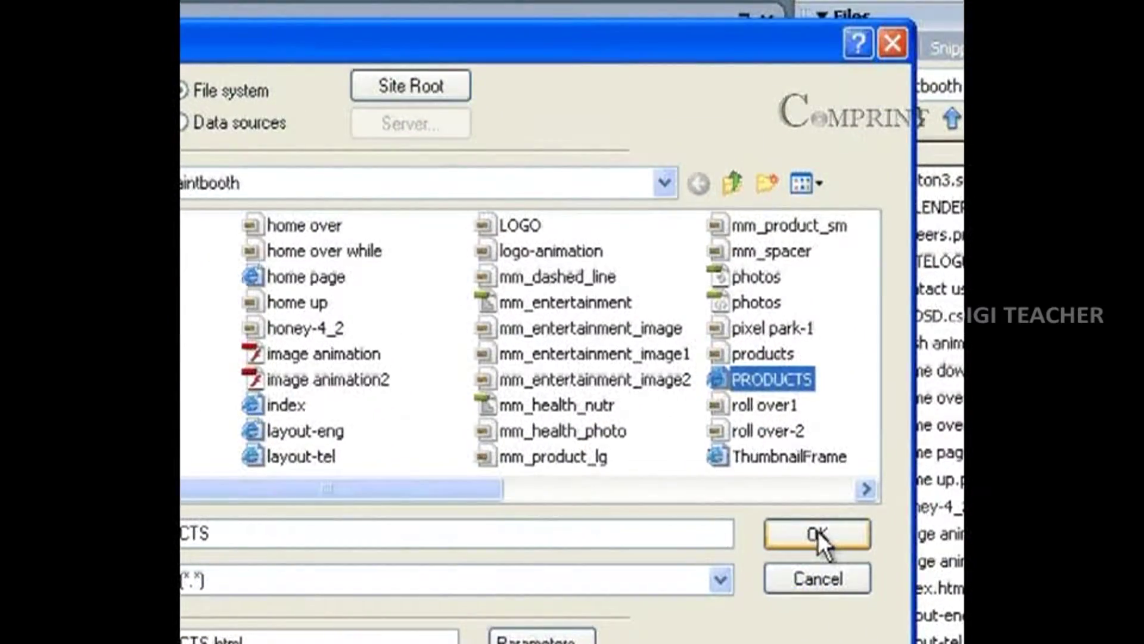
{"action": "left_click", "coordinate": [819, 534]}
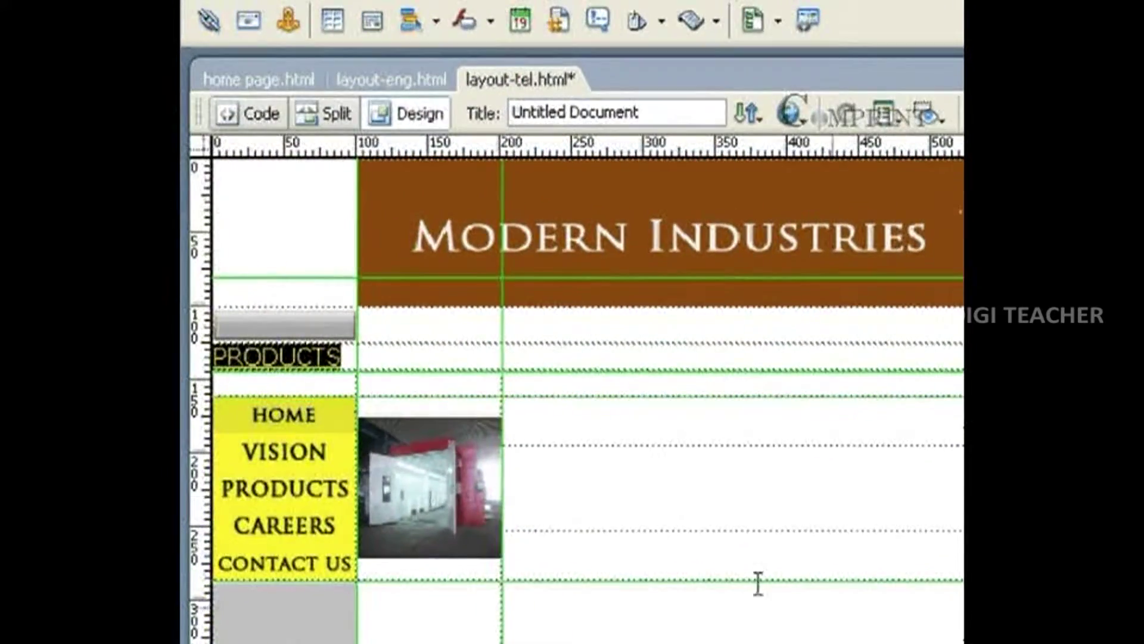
Preview the layout-tel page in Internet Explorer, follow the PRODUCTS link, then go back.
{"action": "left_click", "coordinate": [761, 111]}
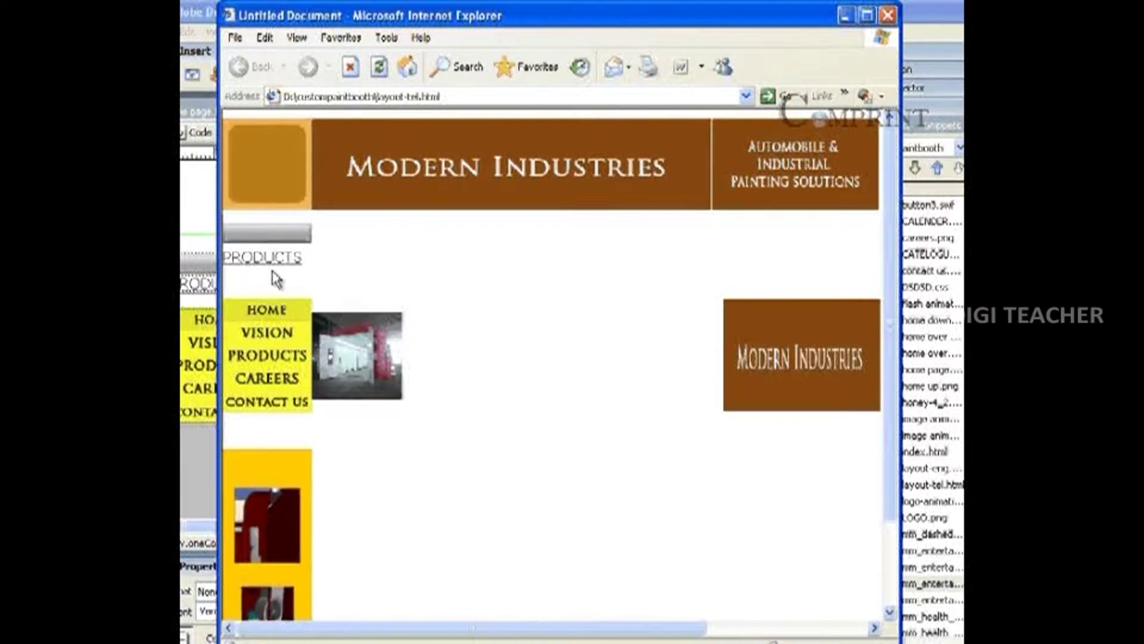
{"action": "left_click", "coordinate": [255, 261]}
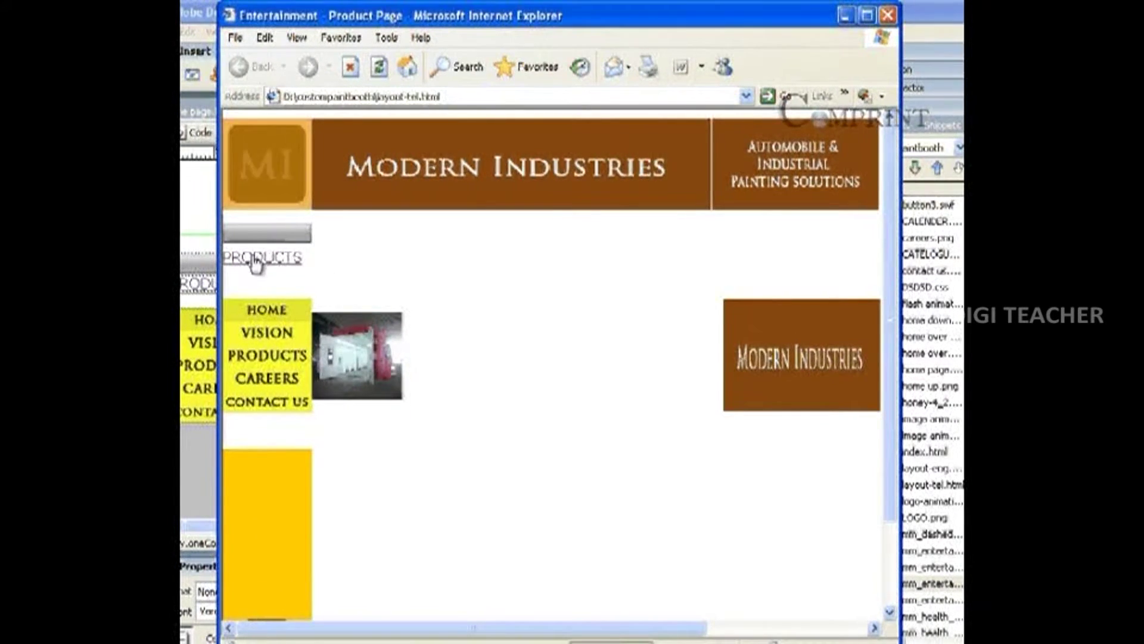
{"action": "left_click_drag", "start_coordinate": [296, 23], "coordinate": [324, 17]}
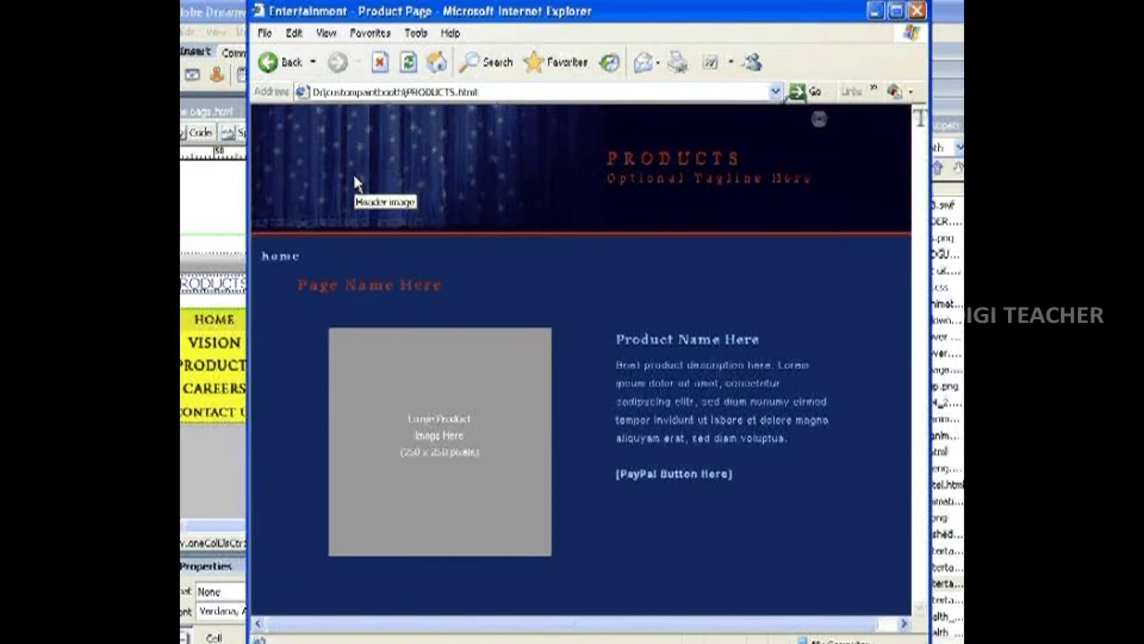
{"action": "left_click", "coordinate": [268, 62]}
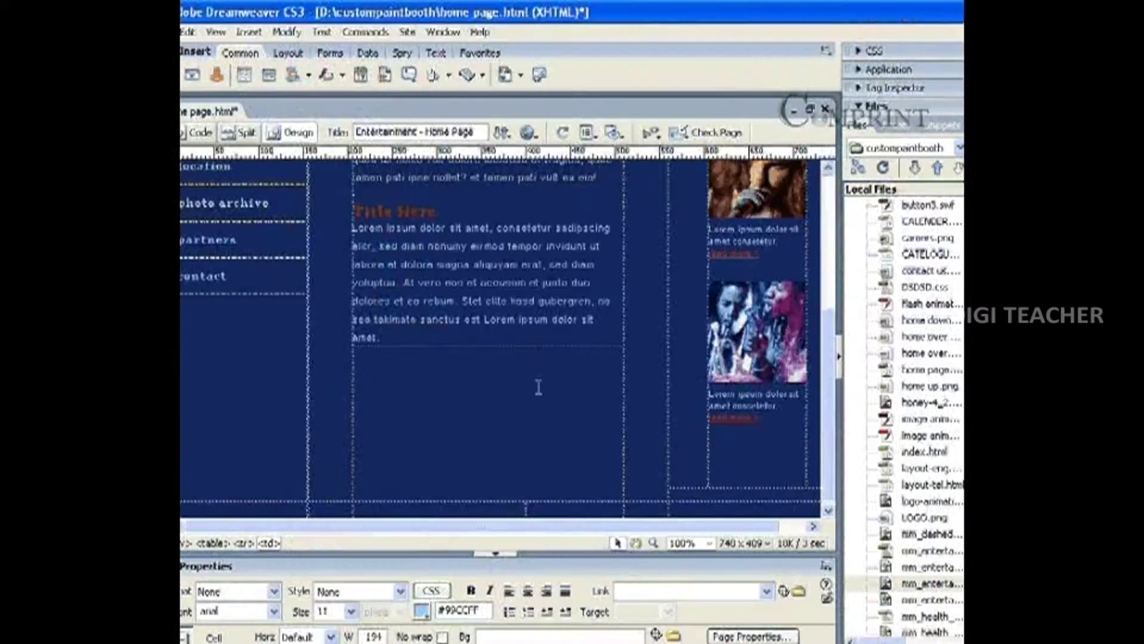
Insert an e-mail link with text 'Mail us' pointing to the company e-mail address.
{"action": "left_click_drag", "start_coordinate": [828, 366], "coordinate": [845, 422]}
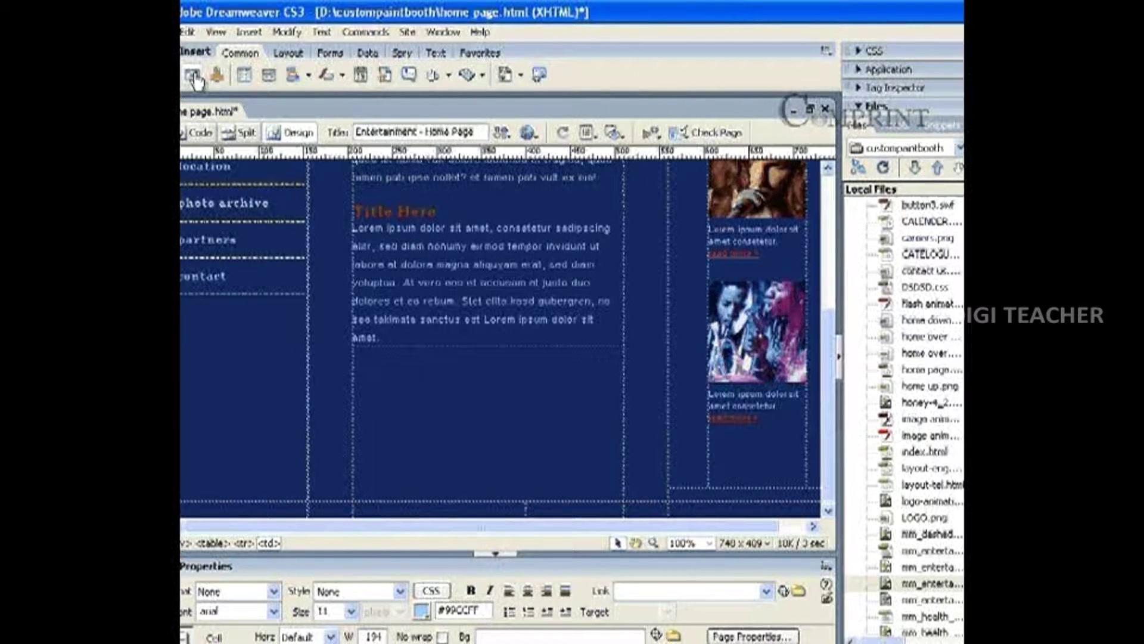
{"action": "left_click", "coordinate": [192, 302]}
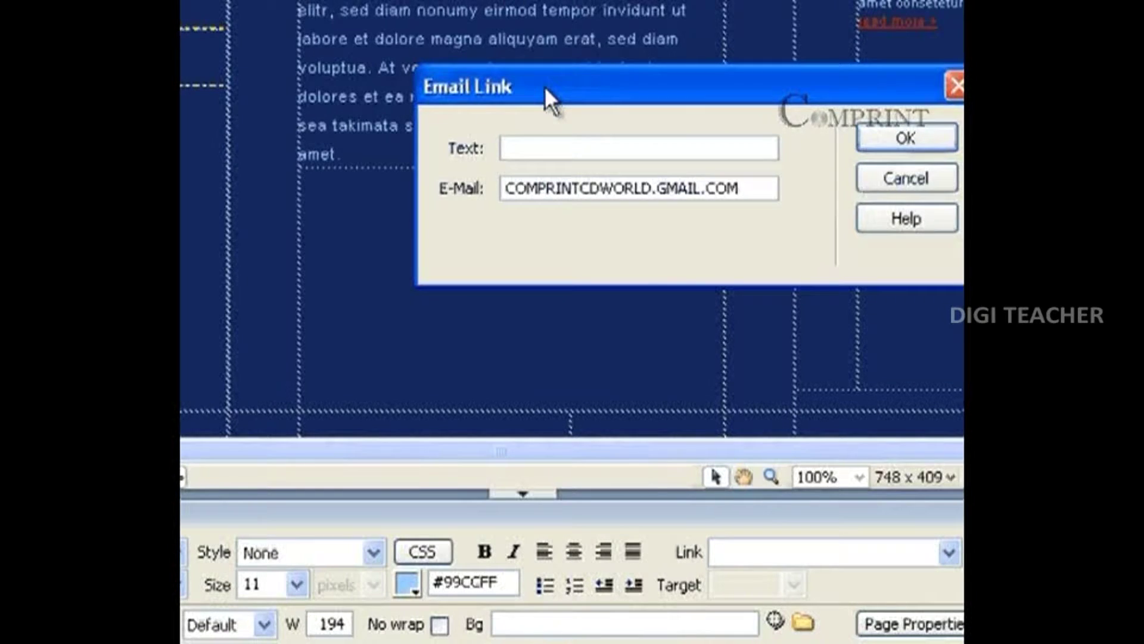
{"action": "left_click_drag", "start_coordinate": [544, 86], "coordinate": [520, 91]}
{"action": "type", "text": "m"}
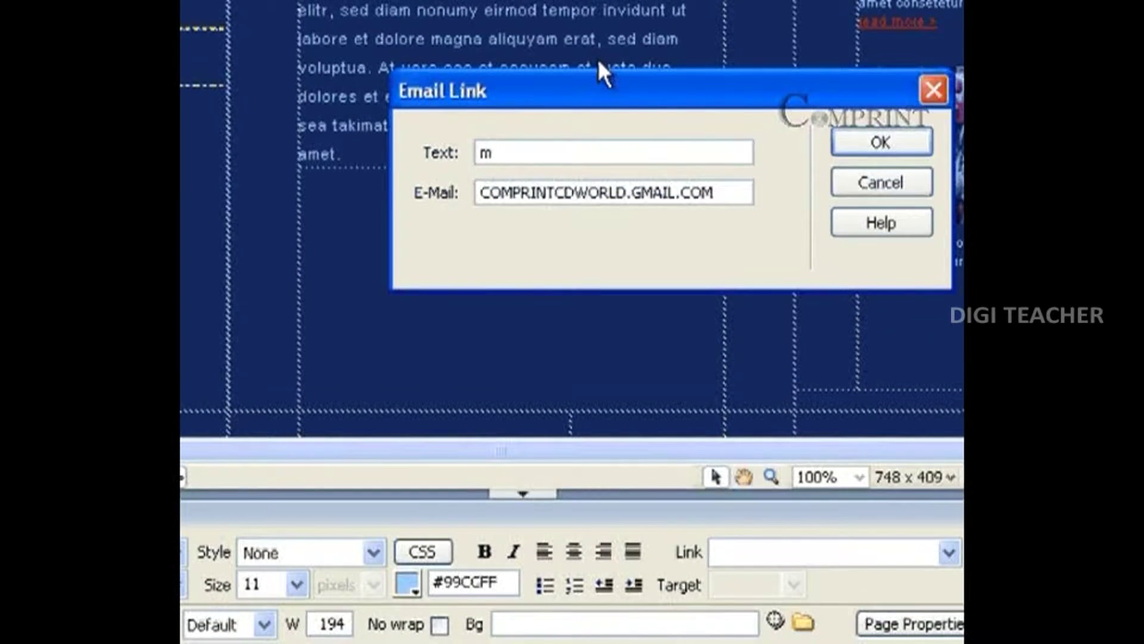
{"action": "key", "text": "BackSpace"}
{"action": "type", "text": "Mail us"}
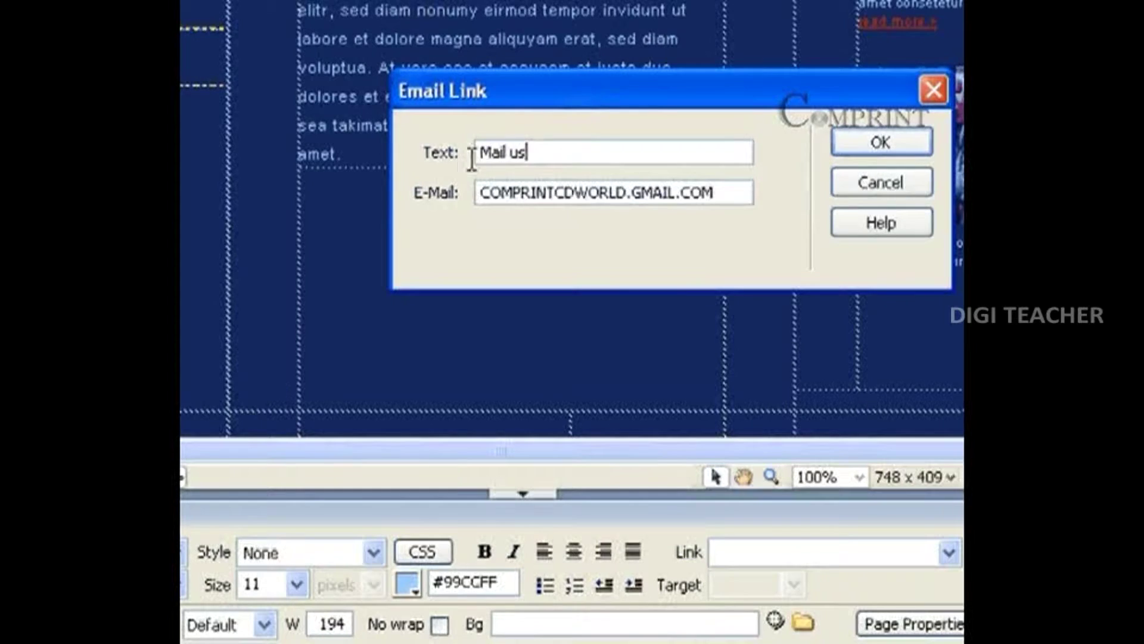
{"action": "left_click_drag", "start_coordinate": [477, 192], "coordinate": [781, 165]}
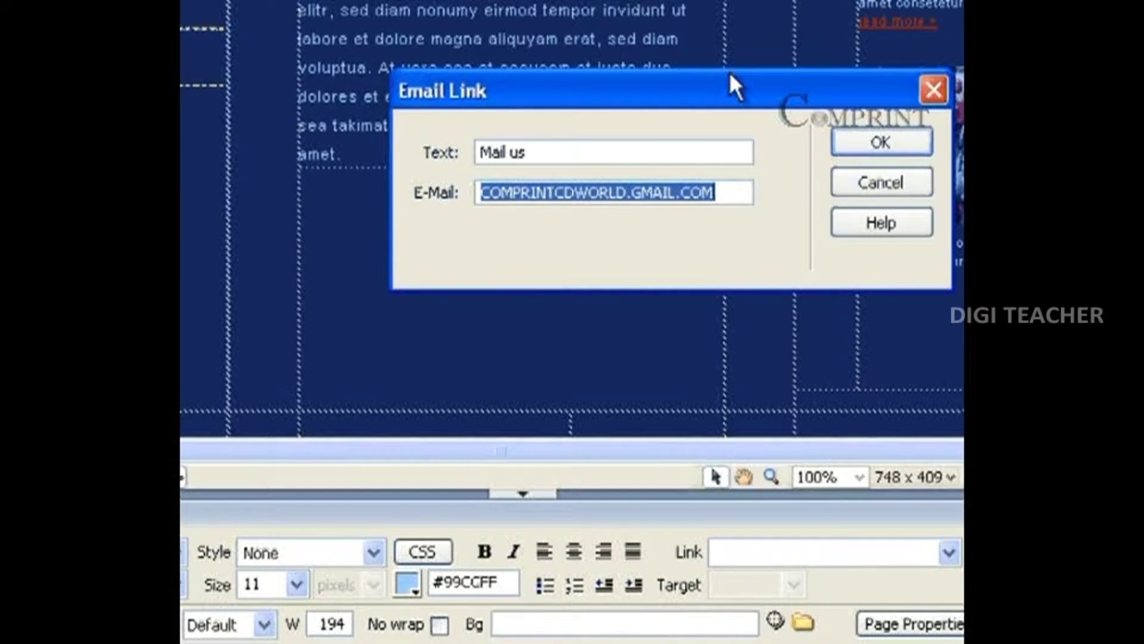
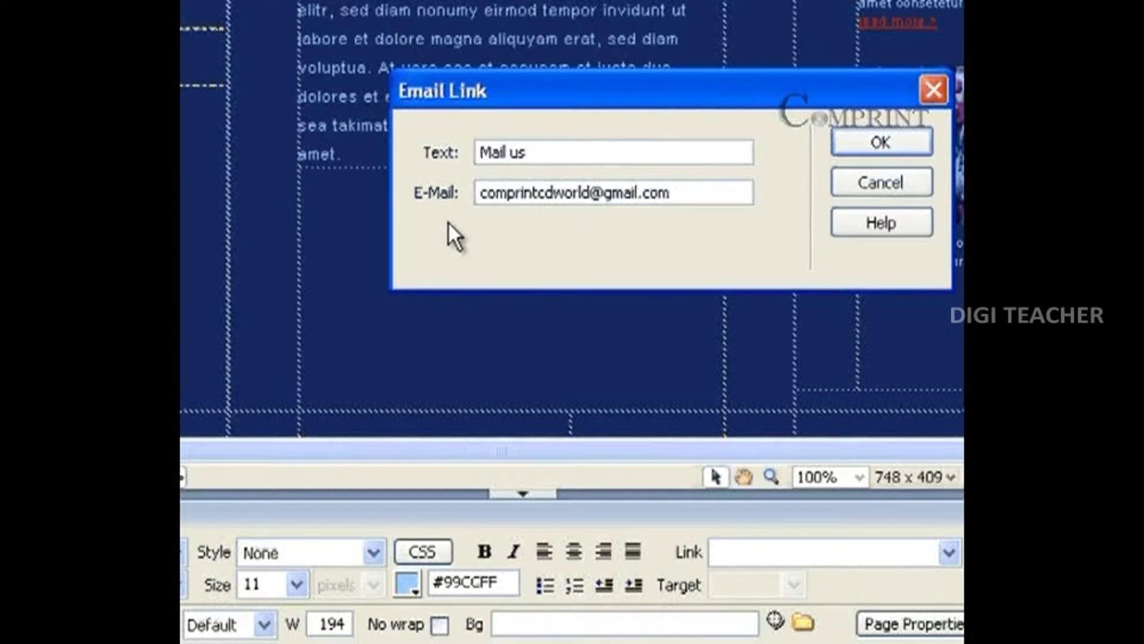
{"action": "left_click", "coordinate": [879, 149]}
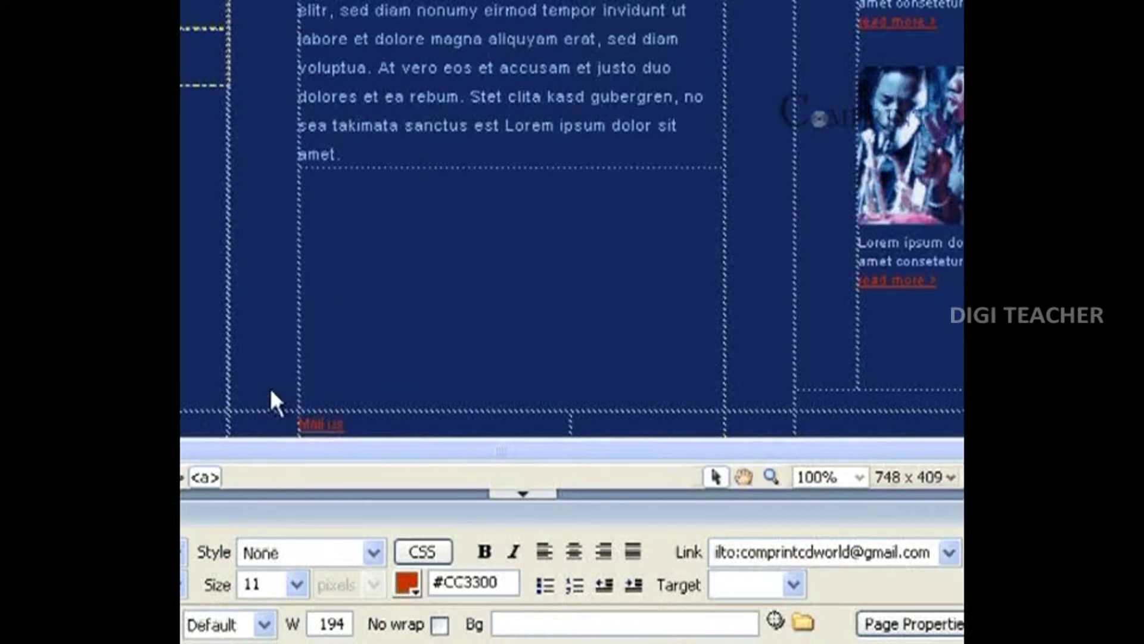
Save home page.html and preview it in the browser with F12.
{"action": "left_click", "coordinate": [324, 424]}
{"action": "left_click", "coordinate": [356, 423]}
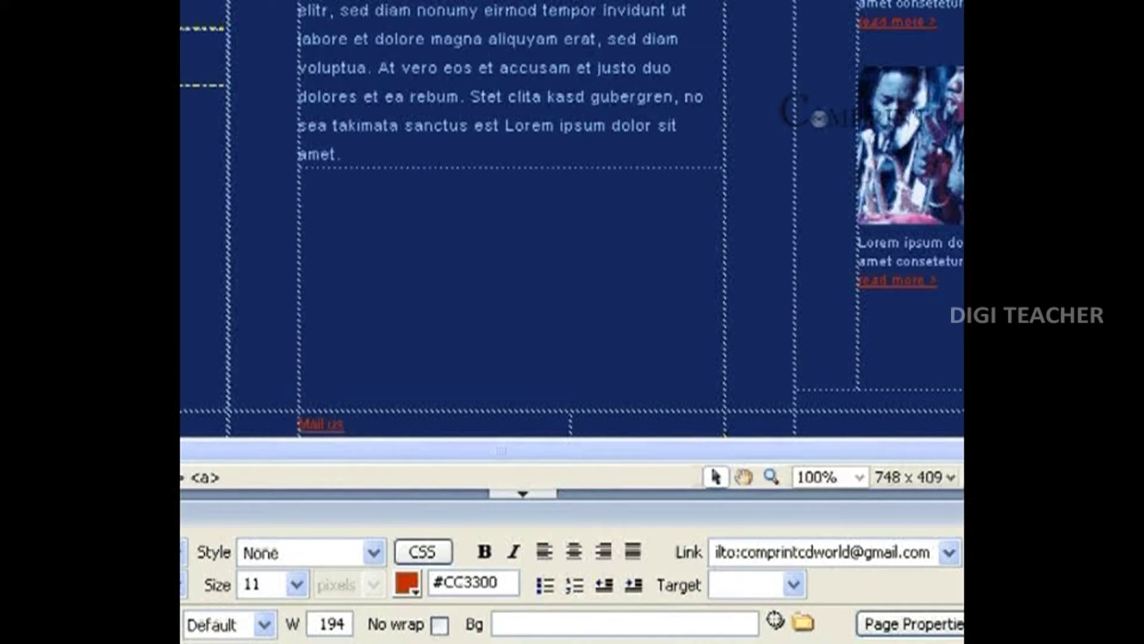
{"action": "key", "text": "F12"}
{"action": "left_click", "coordinate": [599, 209]}
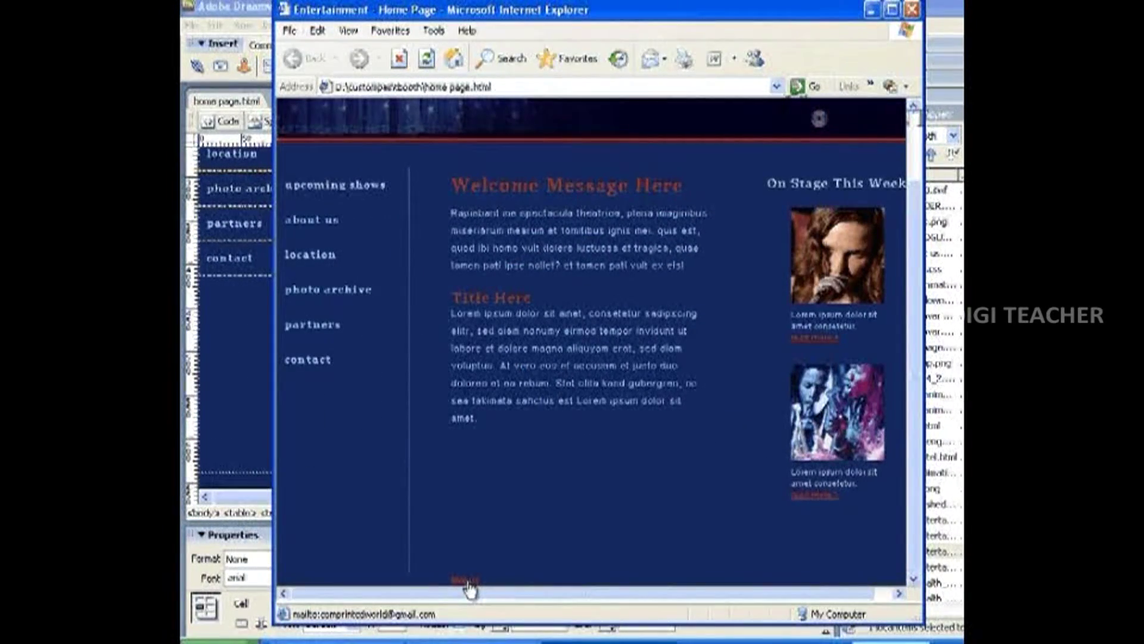
Click the Mail us link to open a new message addressed to the company mailbox.
{"action": "left_click", "coordinate": [467, 581]}
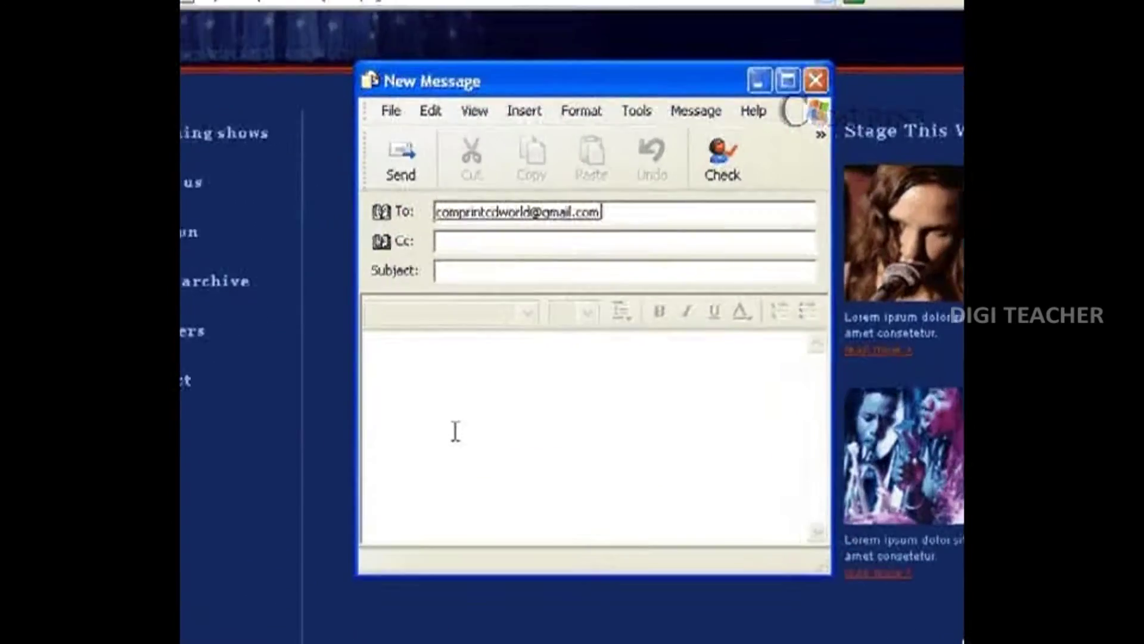
{"action": "left_click_drag", "start_coordinate": [431, 52], "coordinate": [562, 116]}
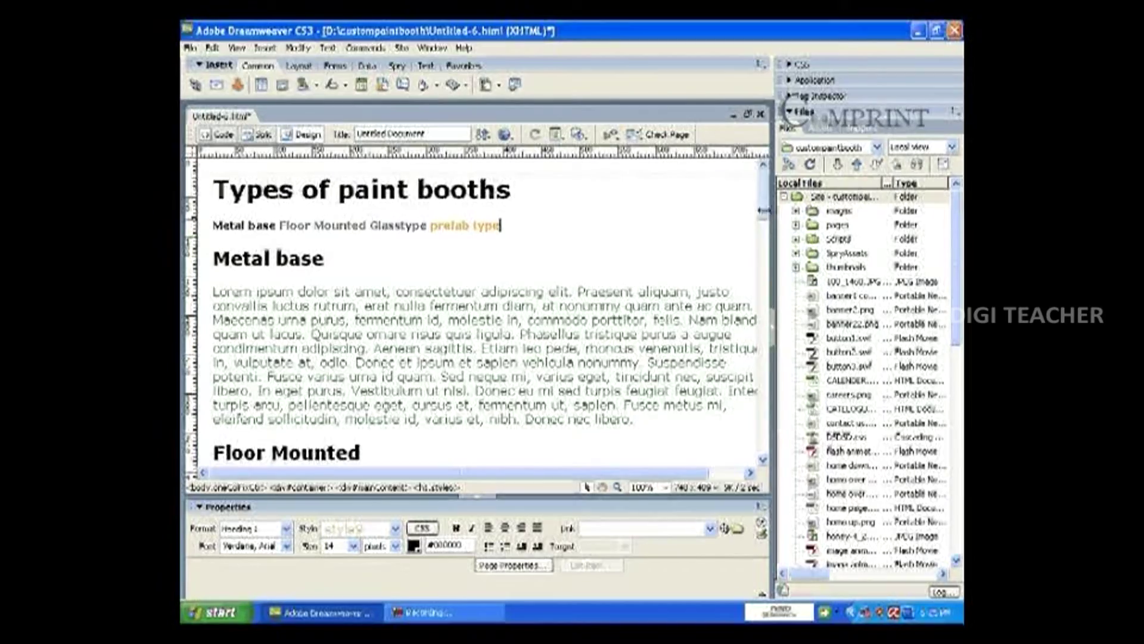
{"action": "mouse_move", "coordinate": [764, 192]}
{"action": "left_mouse_down"}
{"action": "mouse_move", "coordinate": [766, 304]}
{"action": "mouse_move", "coordinate": [766, 185]}
{"action": "left_mouse_up"}
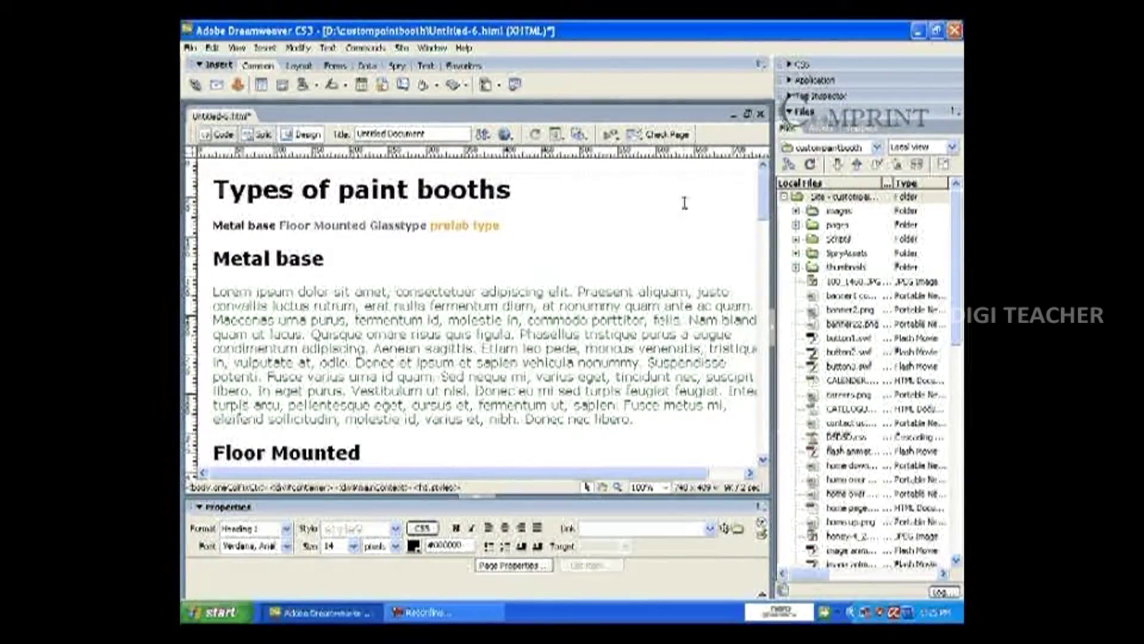
{"action": "mouse_move", "coordinate": [765, 191]}
{"action": "left_mouse_down"}
{"action": "mouse_move", "coordinate": [776, 433]}
{"action": "mouse_move", "coordinate": [764, 185]}
{"action": "left_mouse_up"}
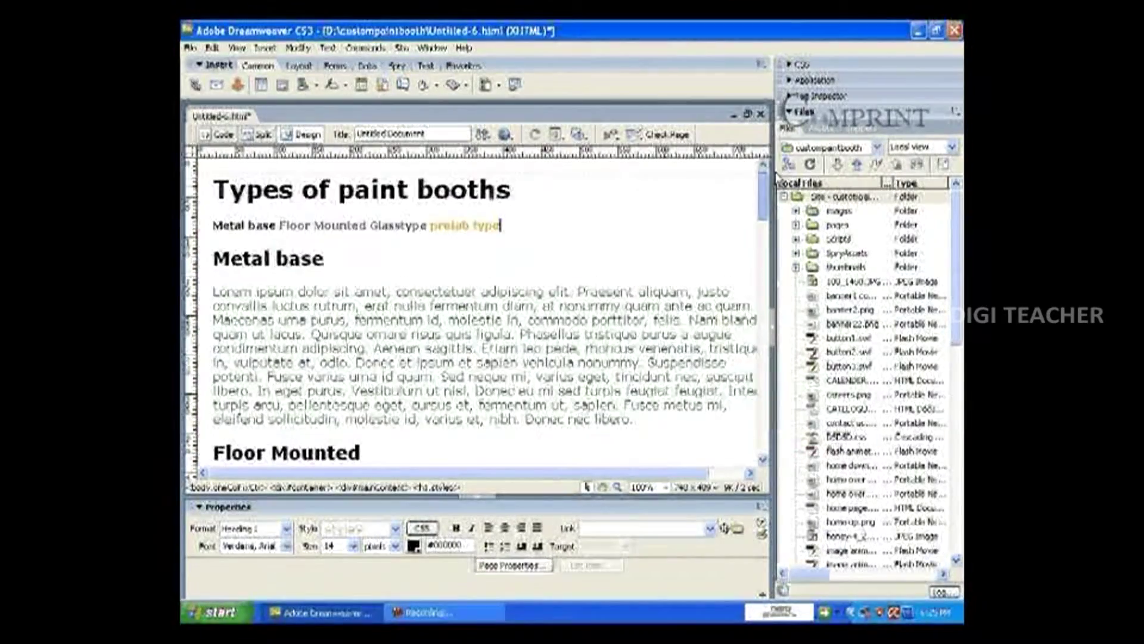
{"action": "left_click", "coordinate": [510, 234]}
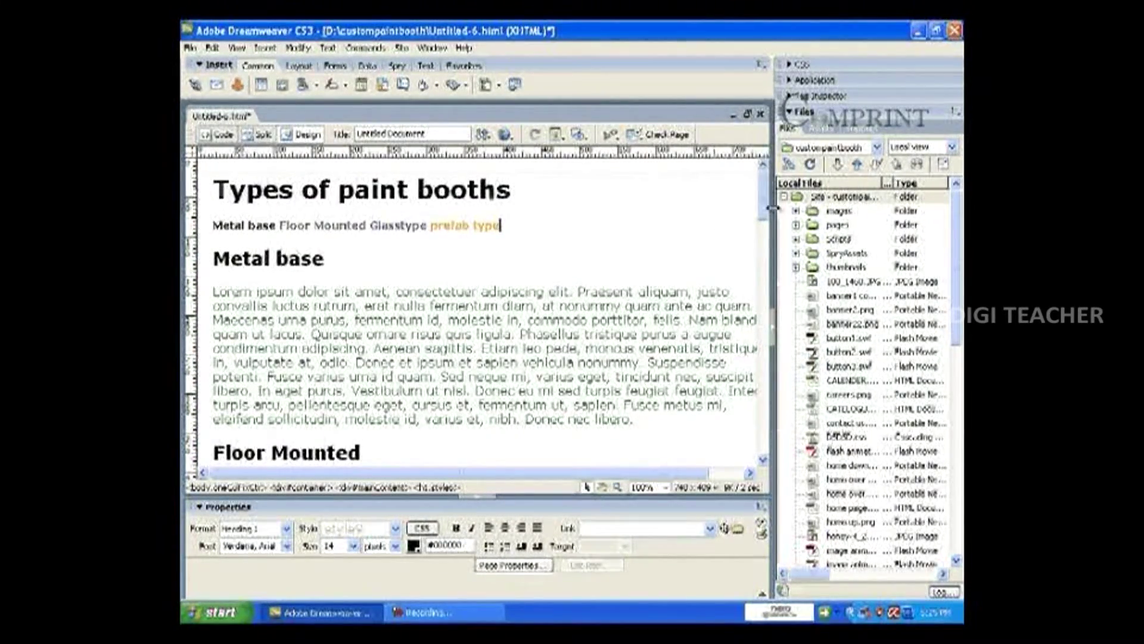
{"action": "mouse_move", "coordinate": [765, 199]}
{"action": "left_mouse_down"}
{"action": "mouse_move", "coordinate": [765, 270]}
{"action": "mouse_move", "coordinate": [763, 189]}
{"action": "left_mouse_up"}
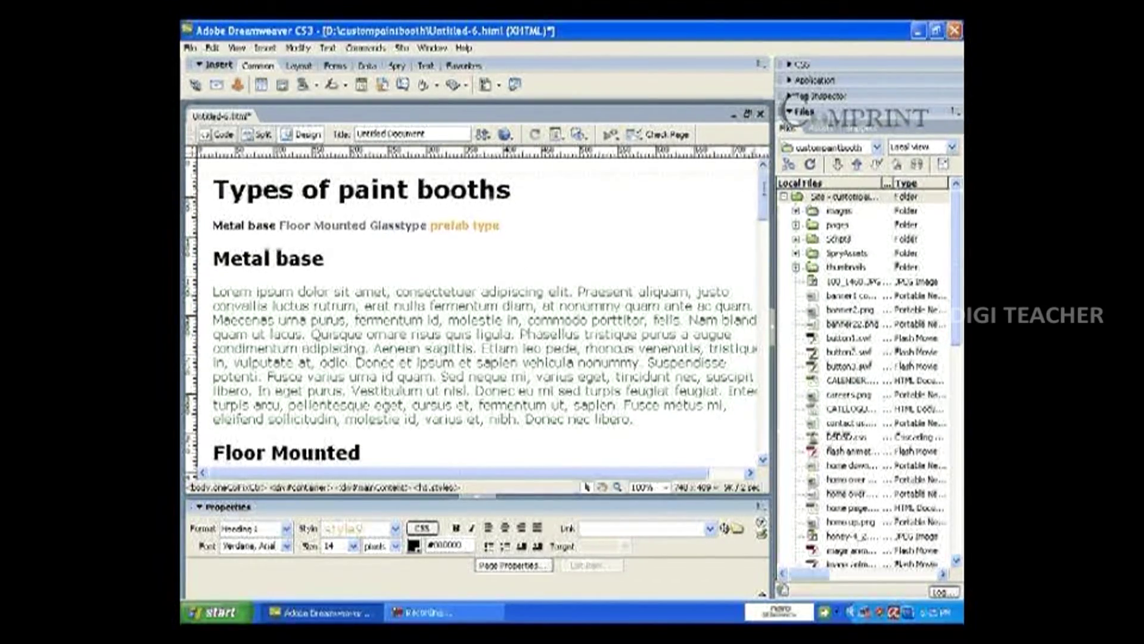
{"action": "left_click_drag", "start_coordinate": [764, 188], "coordinate": [762, 301]}
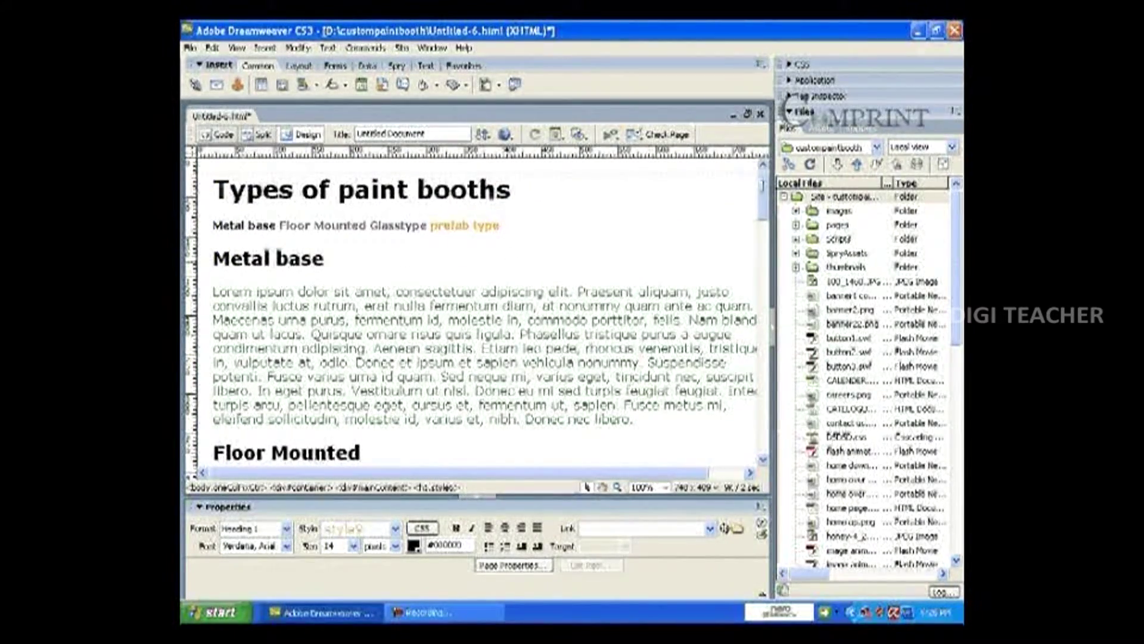
{"action": "left_click", "coordinate": [596, 243]}
{"action": "left_click_drag", "start_coordinate": [765, 190], "coordinate": [763, 290]}
{"action": "left_click", "coordinate": [215, 201]}
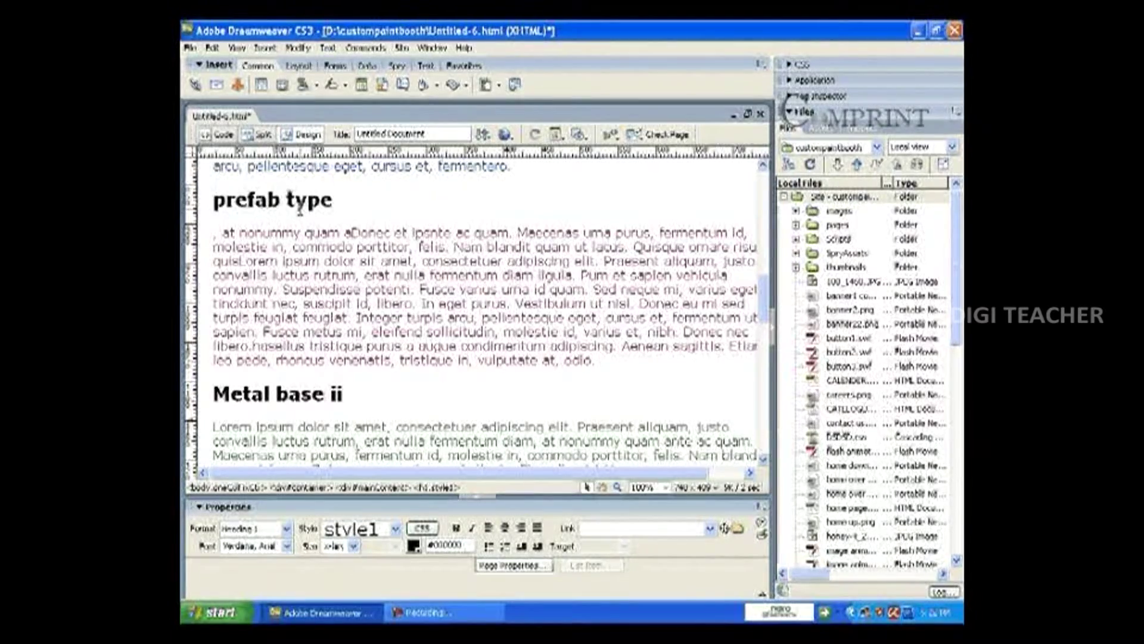
{"action": "left_click", "coordinate": [334, 201]}
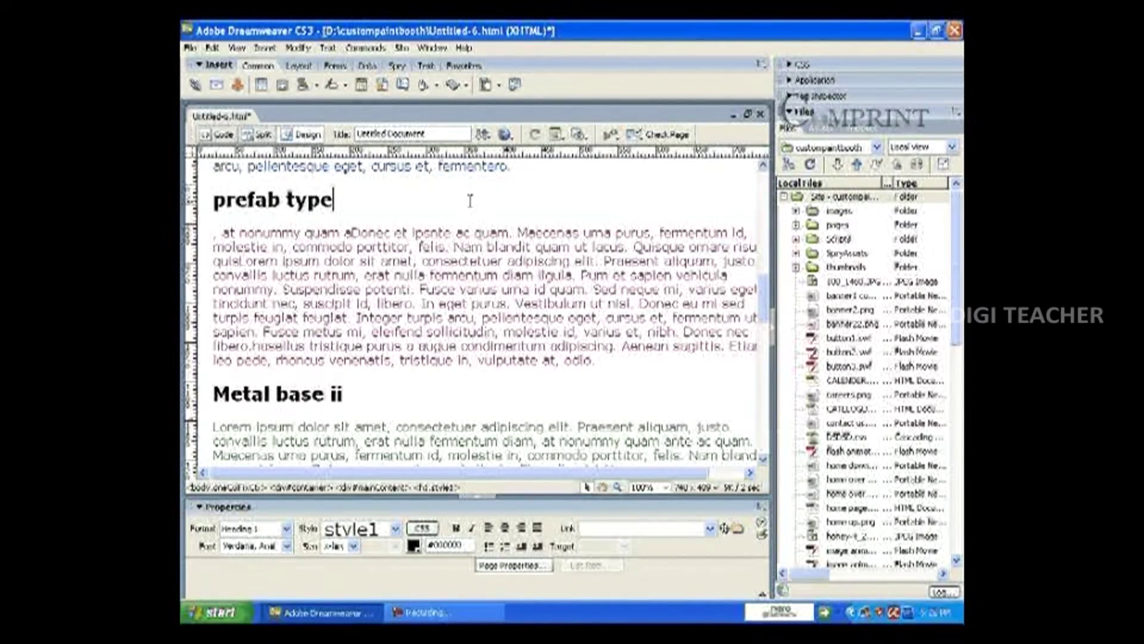
{"action": "scroll", "coordinate": [470, 200], "scroll_direction": "up", "scroll_amount": 3}
{"action": "scroll", "coordinate": [470, 201], "scroll_direction": "down", "scroll_amount": 3}
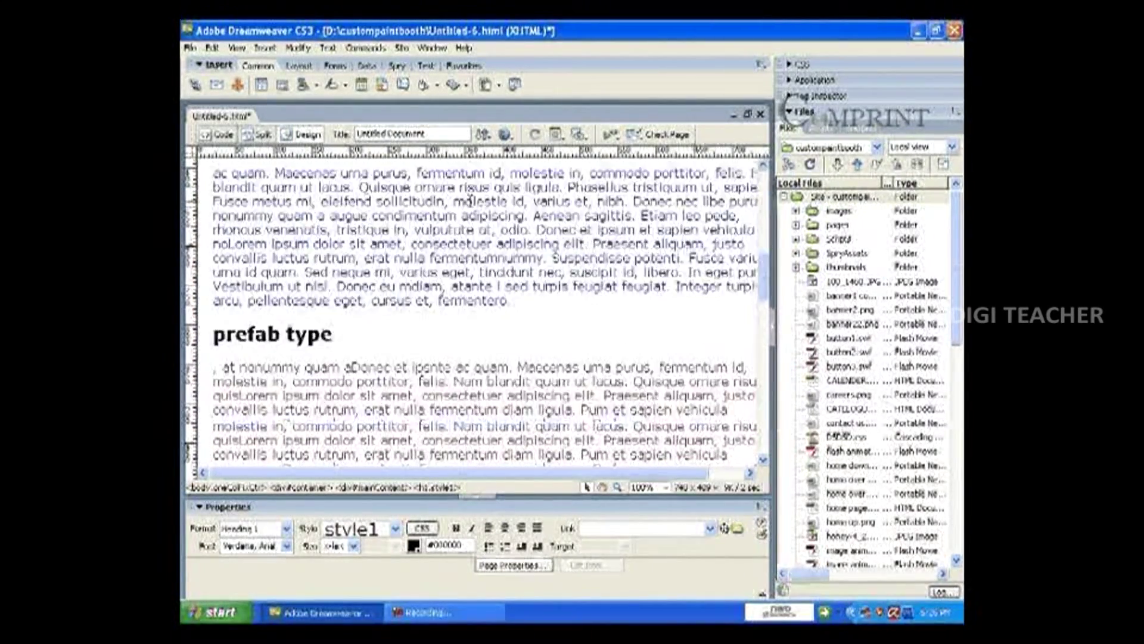